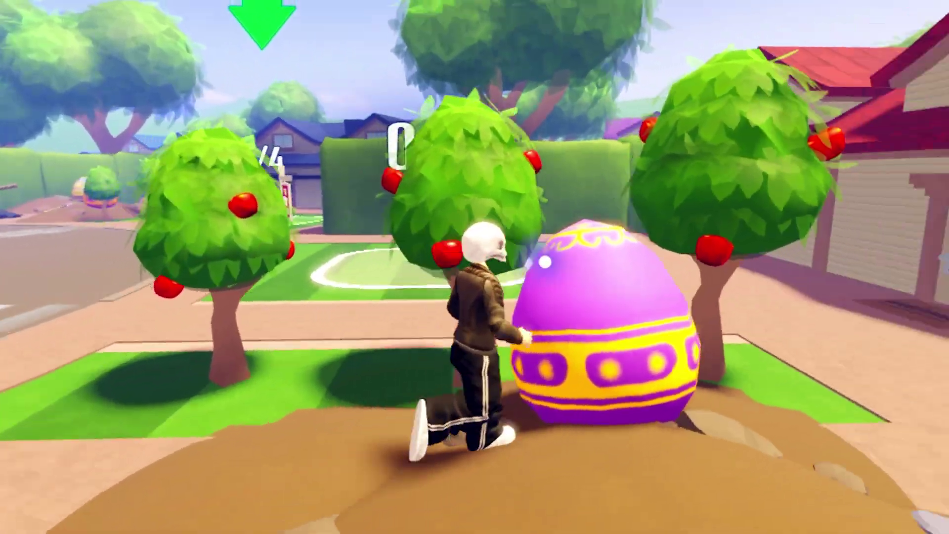
{"action": "key", "text": "s"}
{"action": "key", "text": "d"}
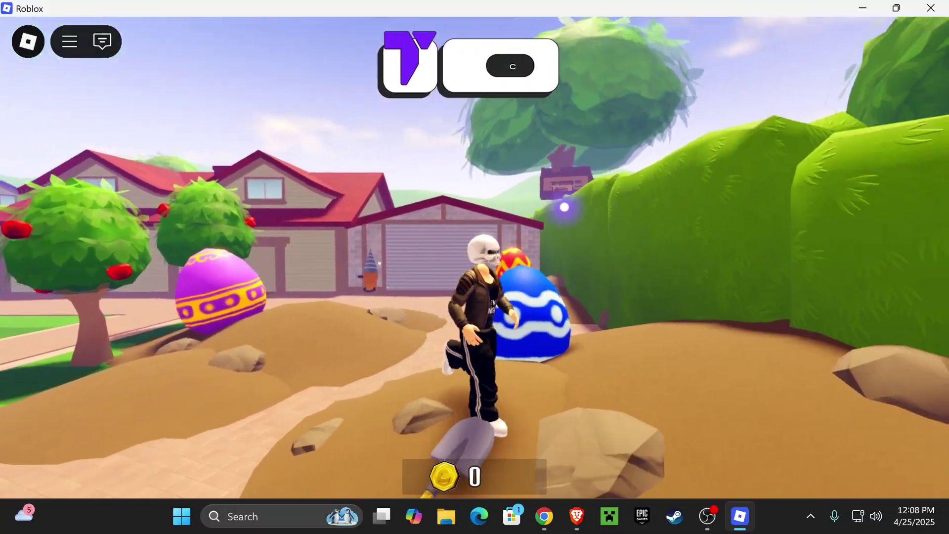
{"action": "key", "text": "s"}
{"action": "key", "text": "space"}
{"action": "key", "text": "space"}
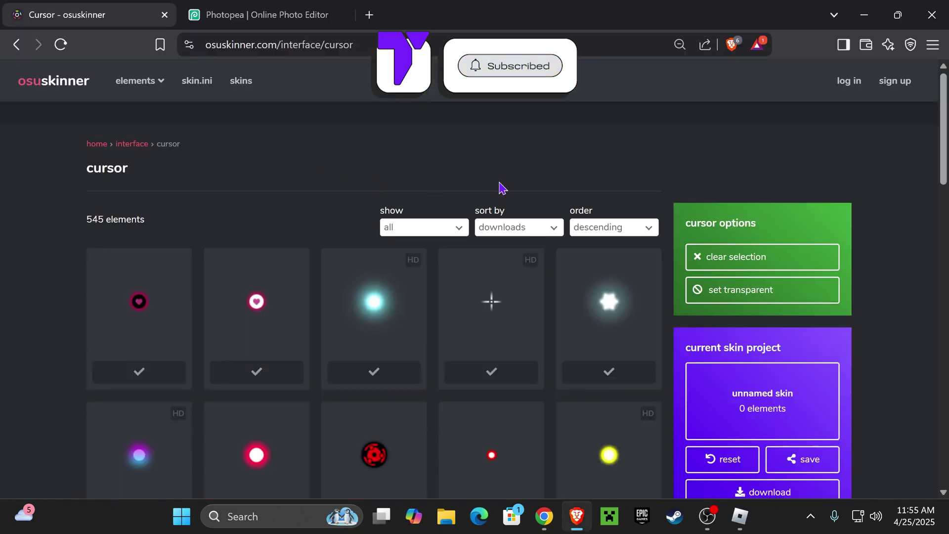
Step: Browse the osuskinner cursor gallery and download the purple glowing cursor, element #8234, as Cursor.zip into the Downloads folder
{"action": "scroll", "coordinate": [407, 174], "scroll_direction": "down", "scroll_amount": 3}
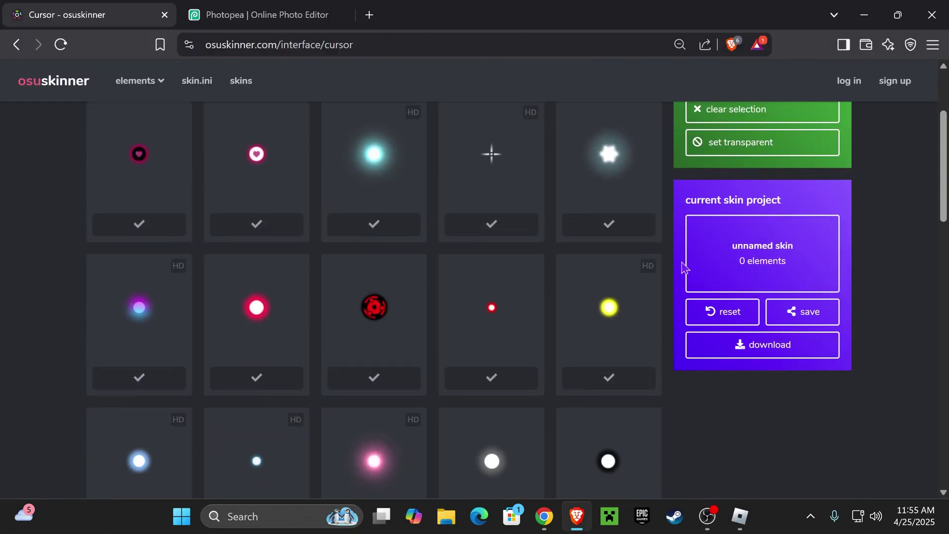
{"action": "scroll", "coordinate": [684, 267], "scroll_direction": "up", "scroll_amount": 3}
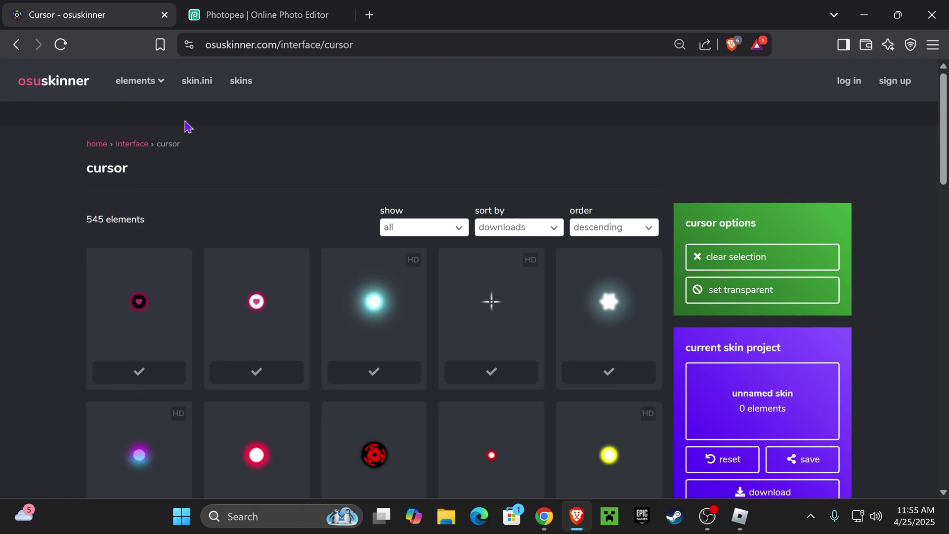
{"action": "scroll", "coordinate": [692, 232], "scroll_direction": "down", "scroll_amount": 18}
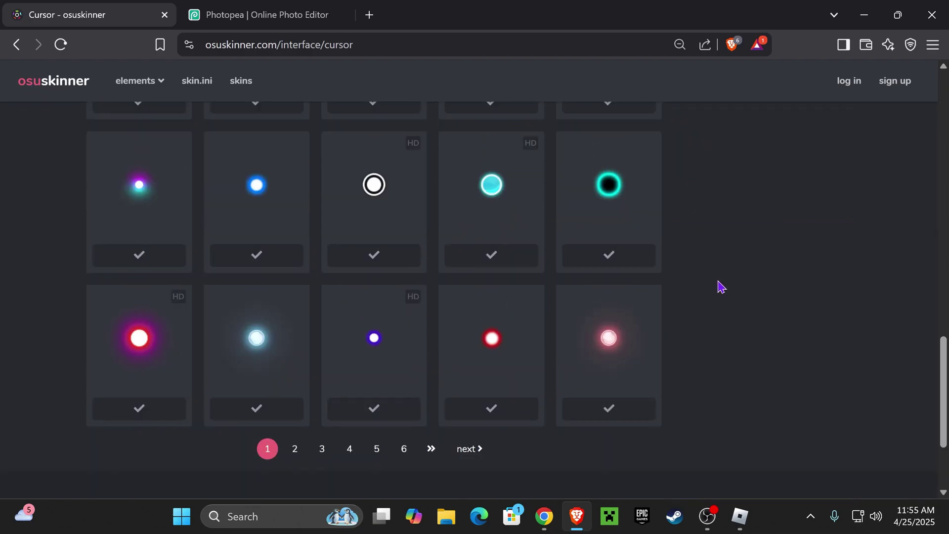
{"action": "scroll", "coordinate": [725, 262], "scroll_direction": "up", "scroll_amount": 2}
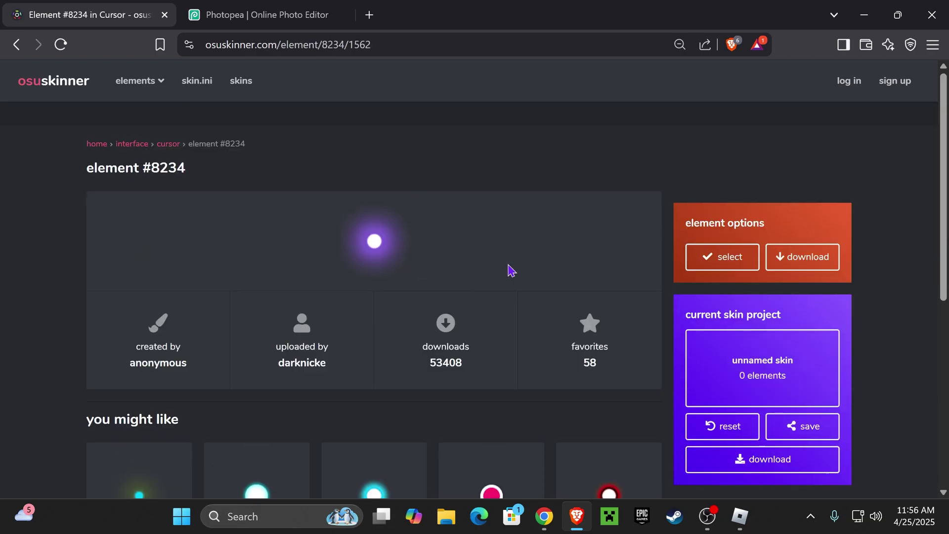
{"action": "left_click", "coordinate": [821, 258]}
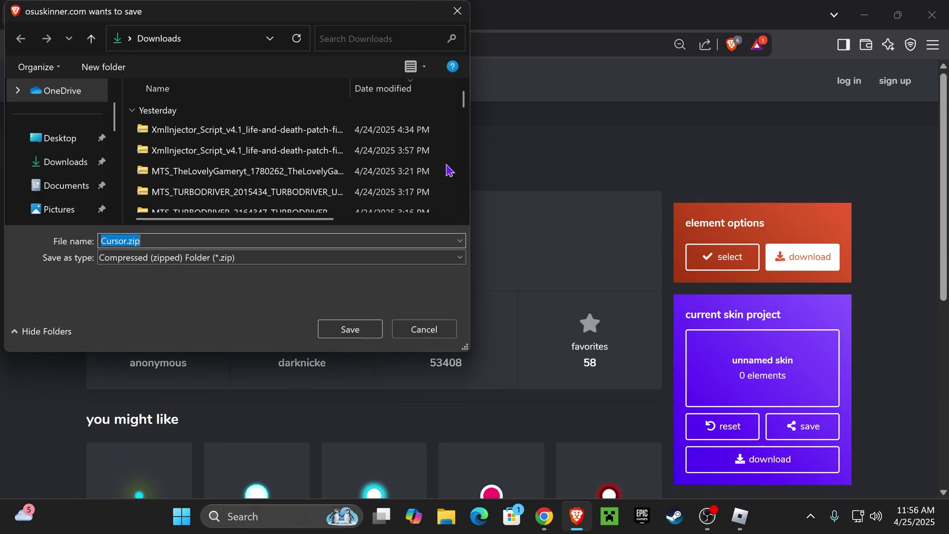
{"action": "left_click", "coordinate": [353, 327]}
Step: Put the downloaded Cursor.zip on the desktop, minimize the browser window and move the zip toward the middle of the desktop
{"action": "left_click_drag", "start_coordinate": [640, 16], "coordinate": [368, 397]}
{"action": "left_click", "coordinate": [551, 421]}
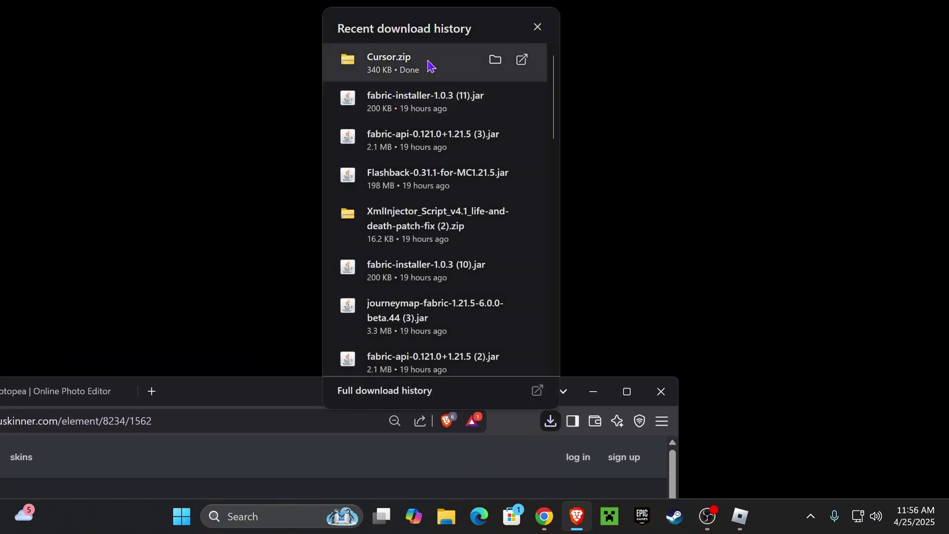
{"action": "left_click_drag", "start_coordinate": [430, 63], "coordinate": [691, 212]}
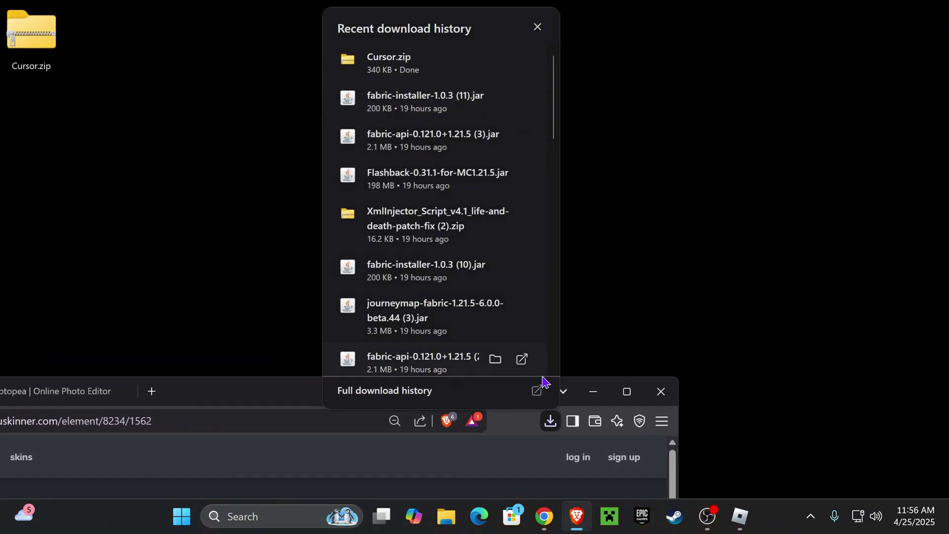
{"action": "left_click", "coordinate": [593, 391]}
{"action": "left_click_drag", "start_coordinate": [40, 37], "coordinate": [499, 153]}
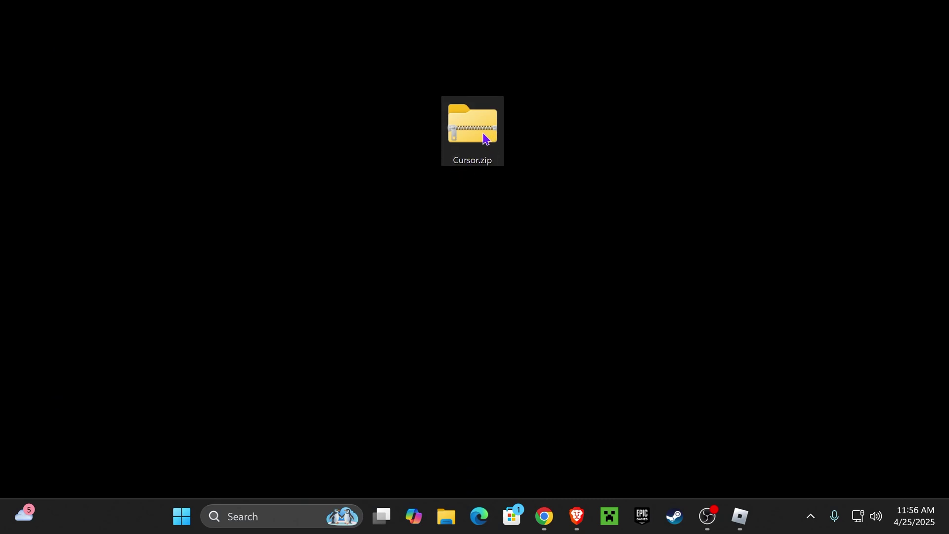
Step: Extract Cursor.zip into a Cursor folder on the desktop
{"action": "right_click", "coordinate": [486, 139]}
{"action": "left_click", "coordinate": [561, 252]}
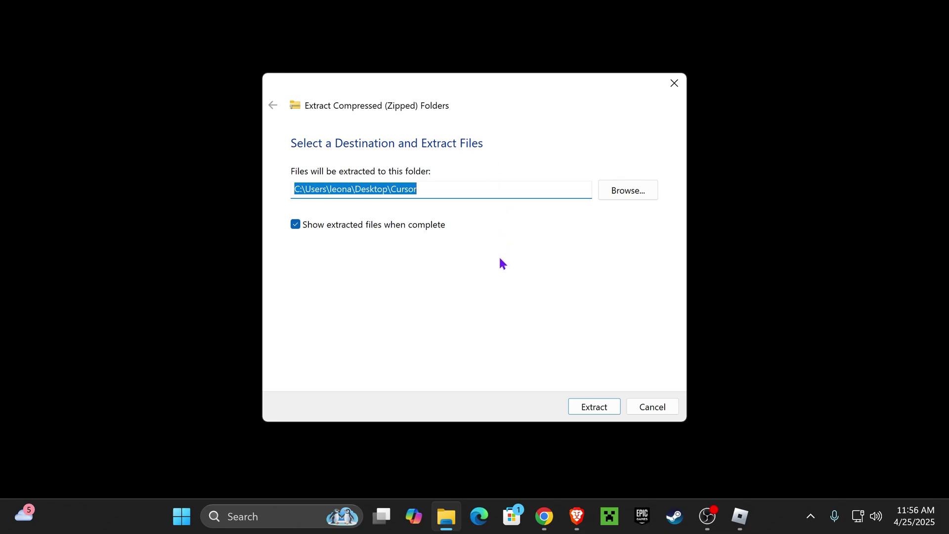
{"action": "left_click", "coordinate": [603, 403]}
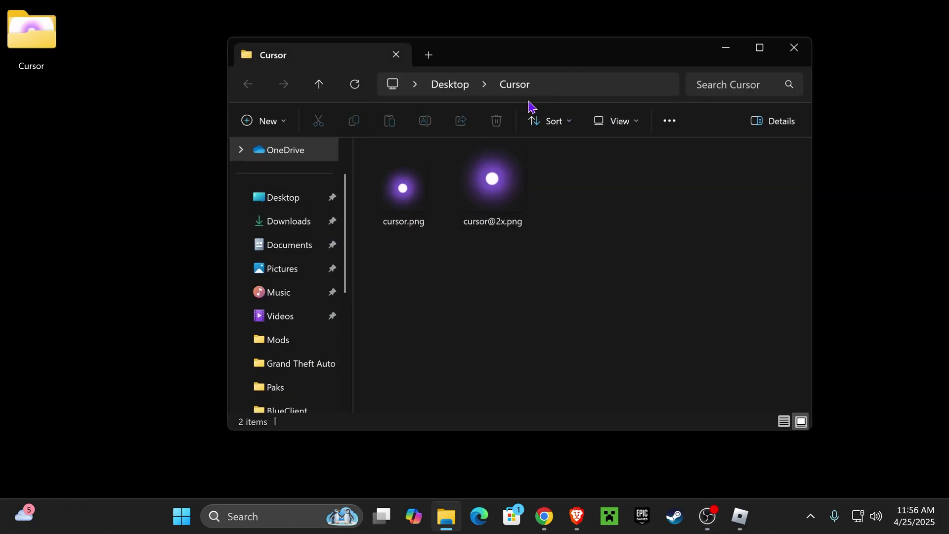
Step: Delete Cursor.zip from the desktop and check the dimensions of cursor.png in the extracted Cursor folder
{"action": "left_click", "coordinate": [507, 202]}
{"action": "left_click", "coordinate": [411, 197]}
{"action": "left_click", "coordinate": [637, 217]}
{"action": "left_click_drag", "start_coordinate": [604, 87], "coordinate": [445, 149]}
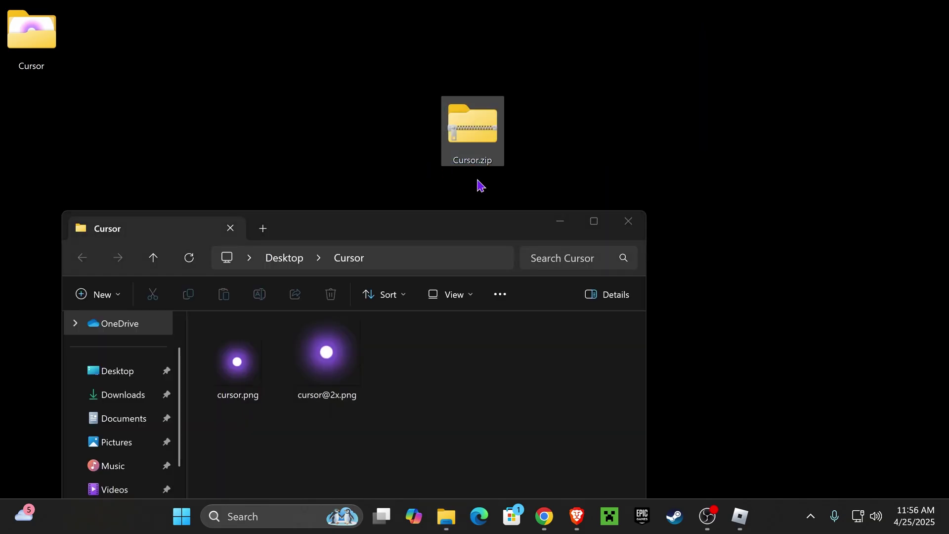
{"action": "key", "text": "Delete"}
{"action": "left_click_drag", "start_coordinate": [472, 236], "coordinate": [599, 59]}
{"action": "left_click", "coordinate": [383, 198]}
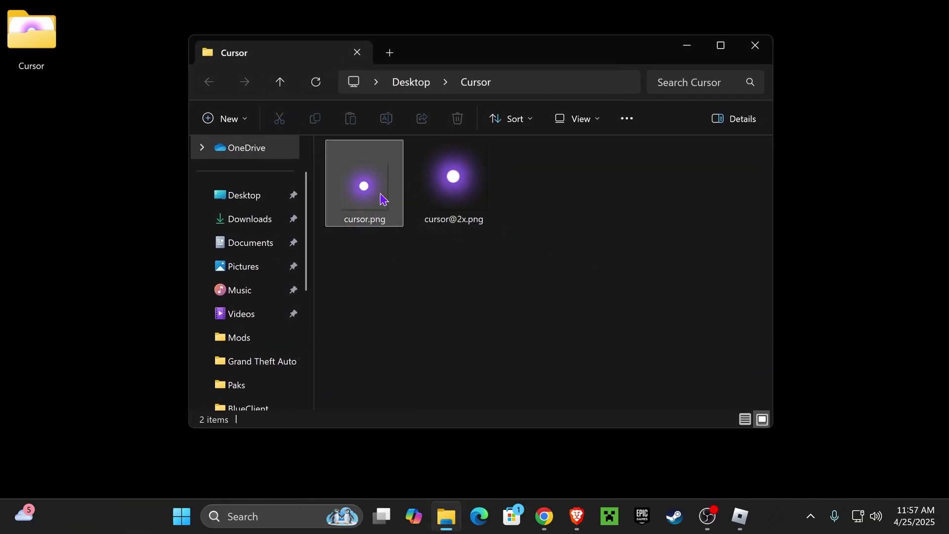
{"action": "mouse_move", "coordinate": [385, 207]}
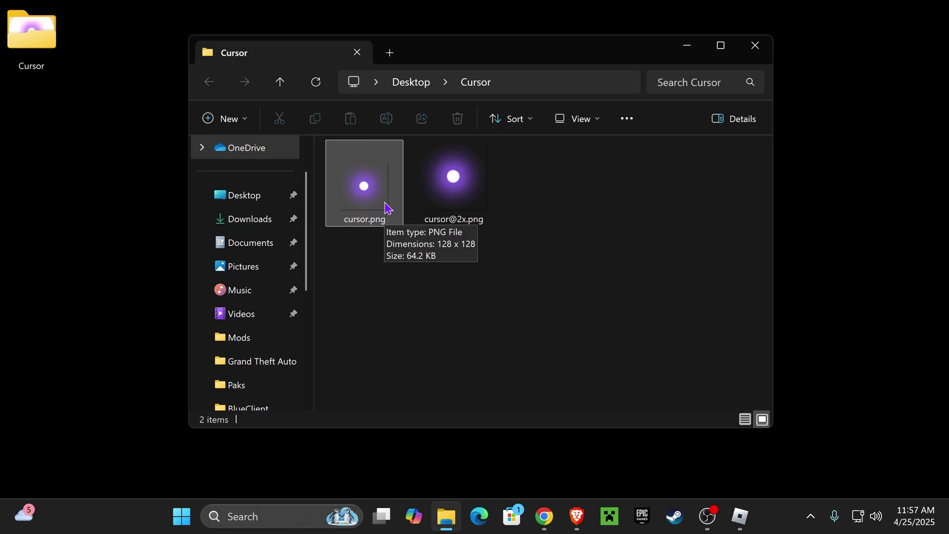
Step: Switch to the Photopea page in the browser and start the photo editor
{"action": "key", "text": "alt+Tab"}
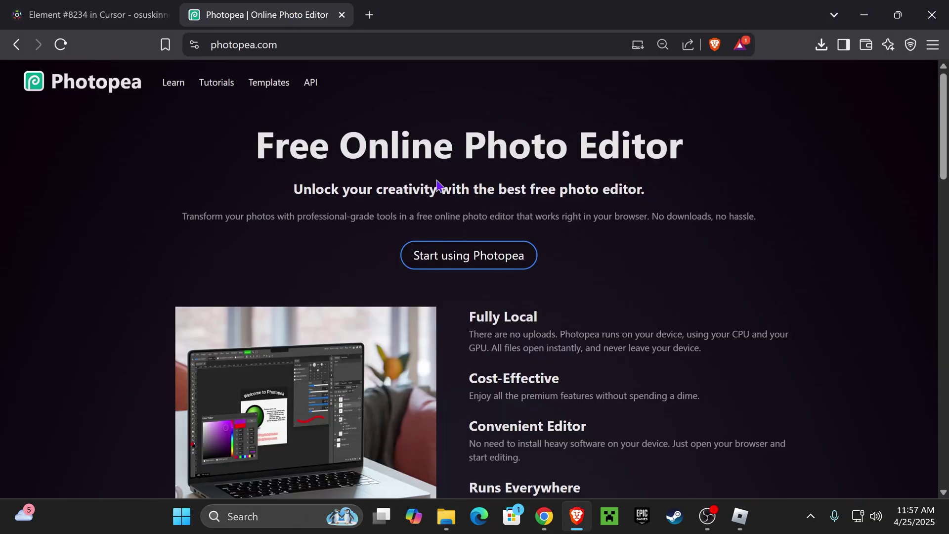
{"action": "scroll", "coordinate": [540, 207], "scroll_direction": "down", "scroll_amount": 7}
{"action": "scroll", "coordinate": [451, 201], "scroll_direction": "up", "scroll_amount": 7}
{"action": "left_click", "coordinate": [483, 262]}
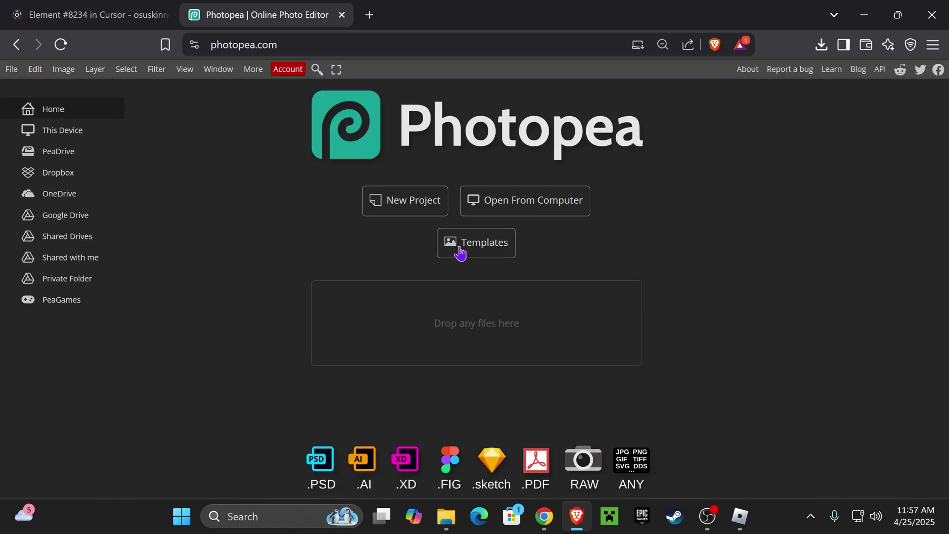
Step: Create a new project named Roblox Cursor, 64 by 64 pixels, with a transparent background
{"action": "left_click", "coordinate": [408, 212]}
{"action": "left_click", "coordinate": [722, 175]}
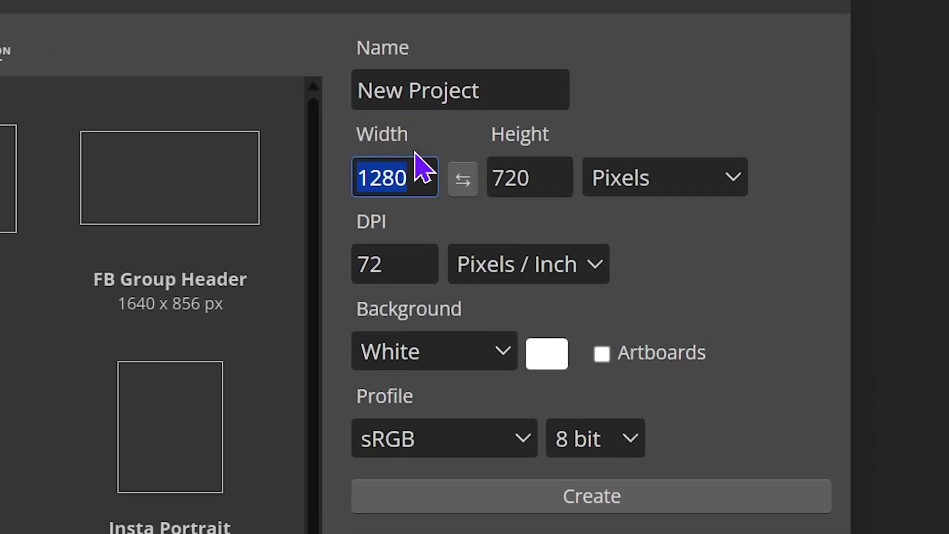
{"action": "type", "text": "64"}
{"action": "key", "text": "Tab"}
{"action": "type", "text": "64"}
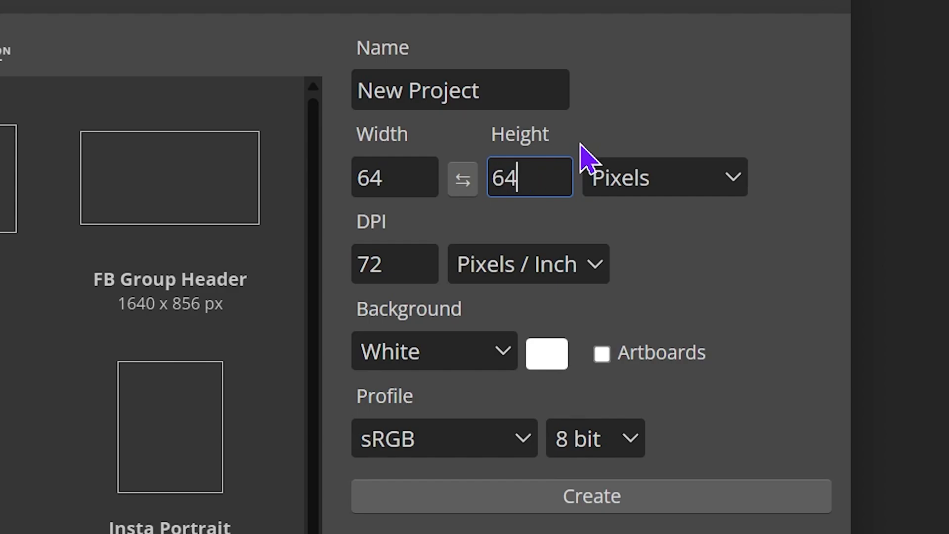
{"action": "left_click", "coordinate": [417, 93]}
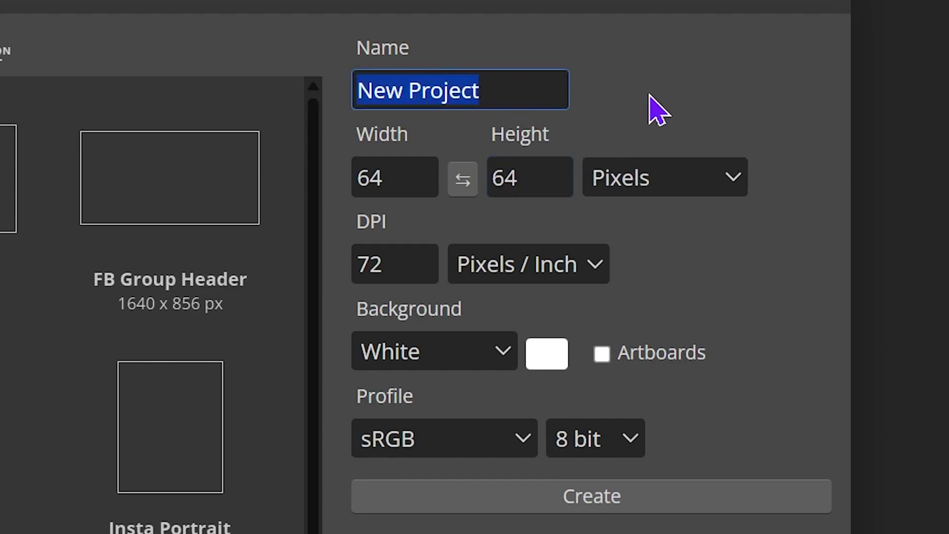
{"action": "type", "text": "Roblox Cursor"}
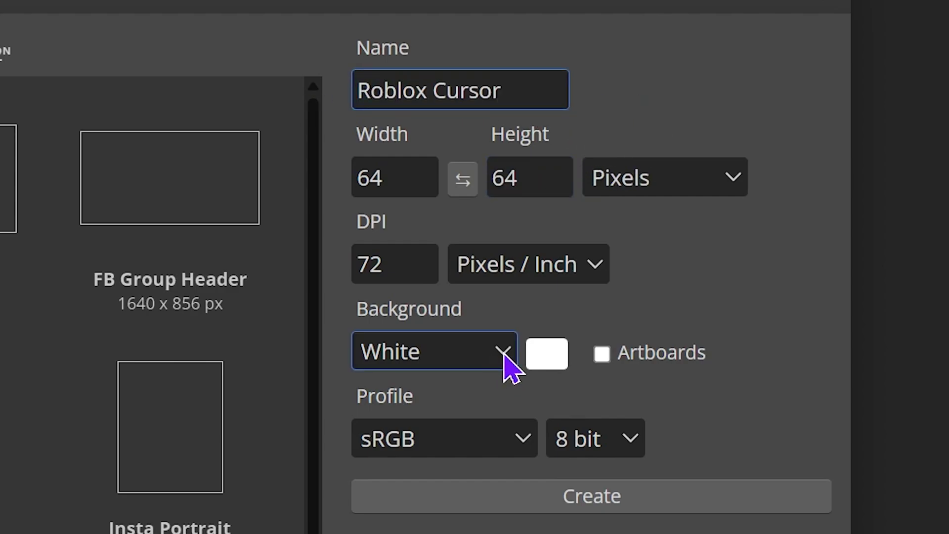
{"action": "left_click", "coordinate": [503, 352]}
{"action": "left_click", "coordinate": [491, 489]}
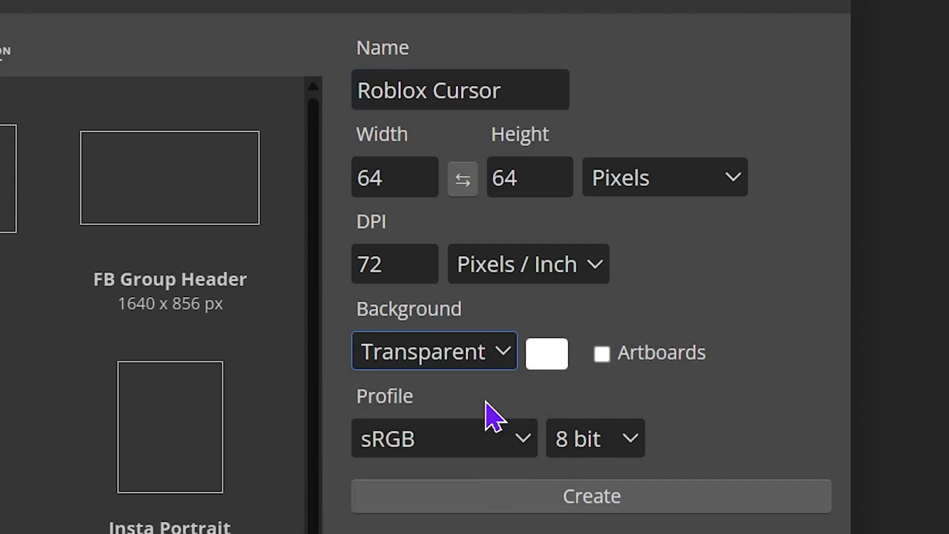
{"action": "left_click", "coordinate": [612, 497]}
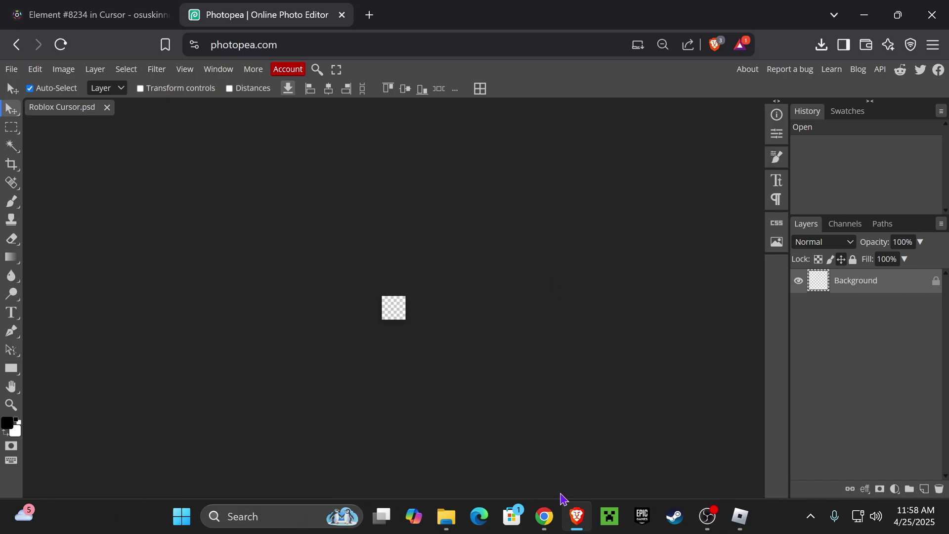
Step: Place cursor.png from the extracted Cursor folder into the Roblox Cursor project, centred on the canvas at 50% scale
{"action": "left_click", "coordinate": [448, 512]}
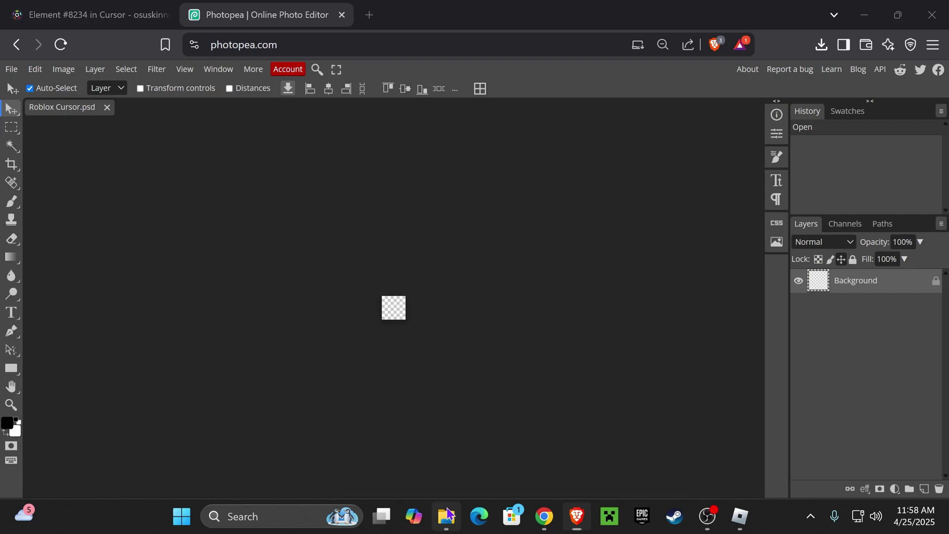
{"action": "left_click_drag", "start_coordinate": [536, 74], "coordinate": [871, 125]}
{"action": "left_click_drag", "start_coordinate": [702, 245], "coordinate": [372, 310]}
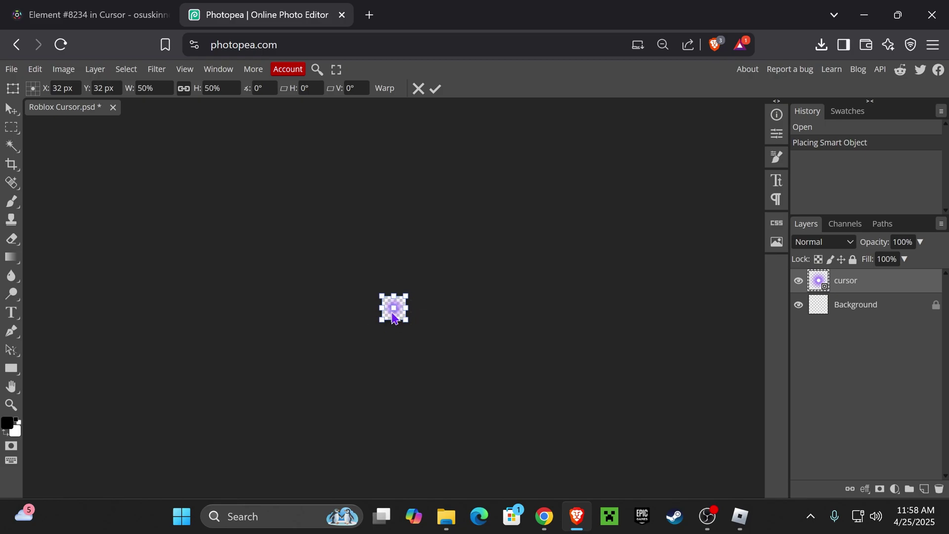
{"action": "key", "text": "Return"}
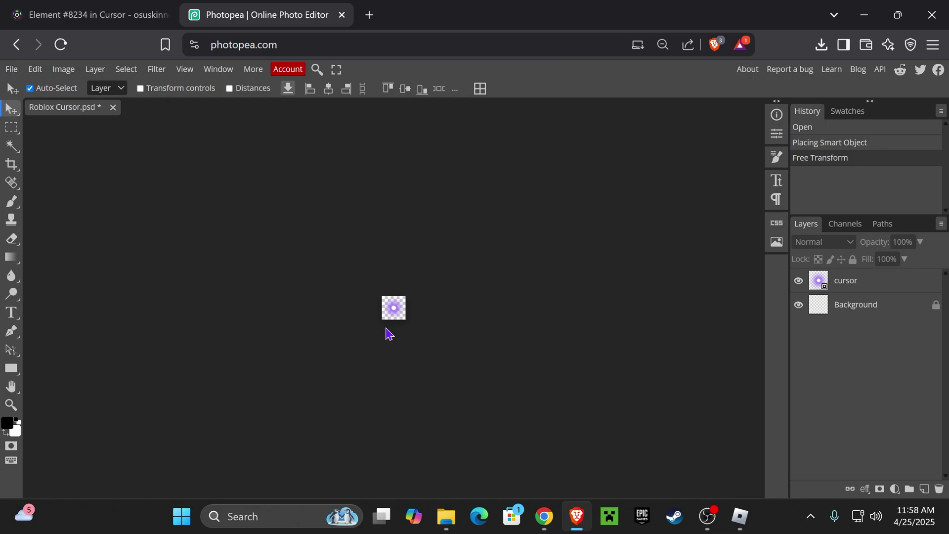
Step: Export the project as a 64 by 64 px PNG and save it to the desktop as Roblox Cursor.png
{"action": "left_click", "coordinate": [11, 68]}
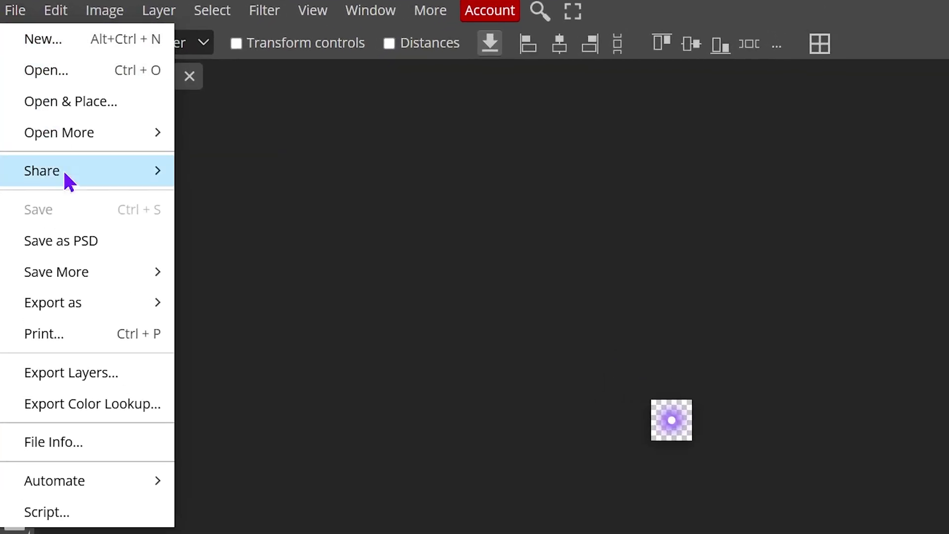
{"action": "mouse_move", "coordinate": [106, 298]}
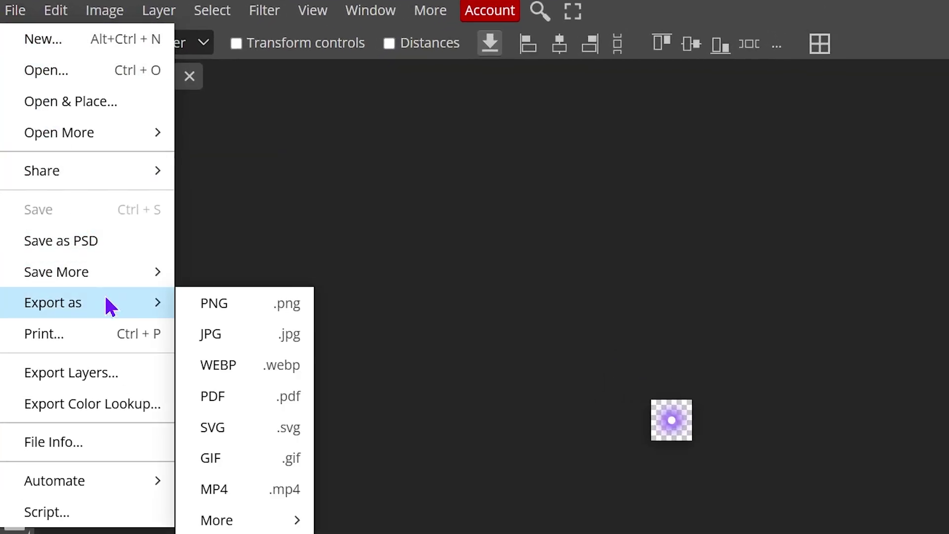
{"action": "left_click", "coordinate": [233, 303]}
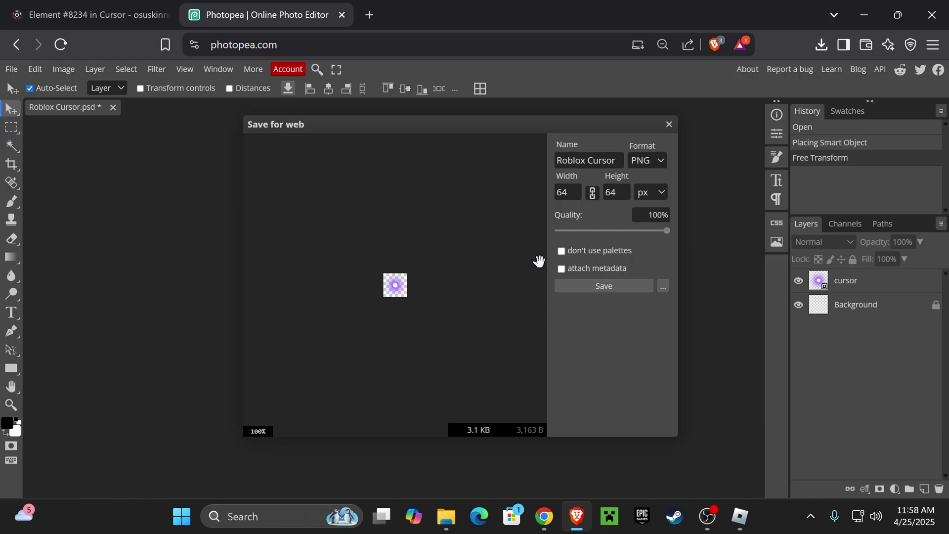
{"action": "left_click", "coordinate": [607, 287]}
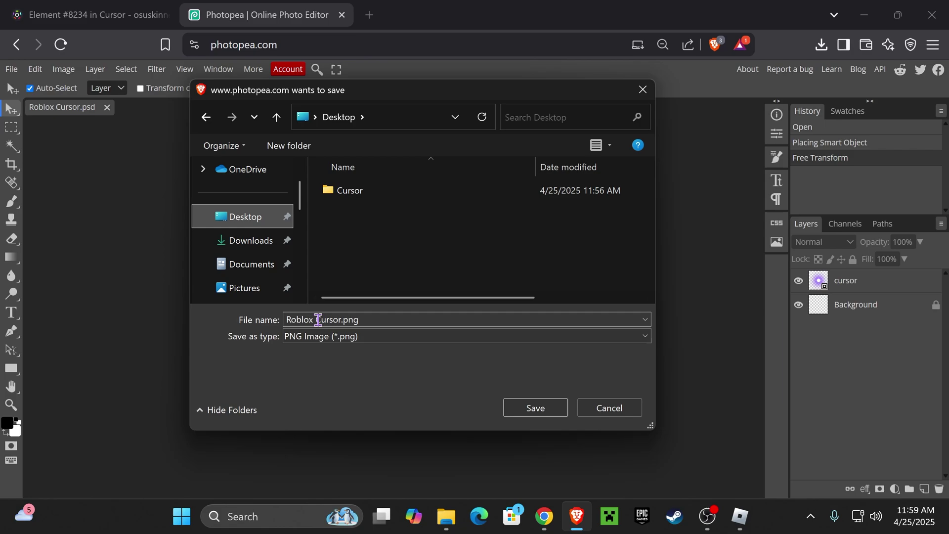
{"action": "left_click", "coordinate": [537, 410]}
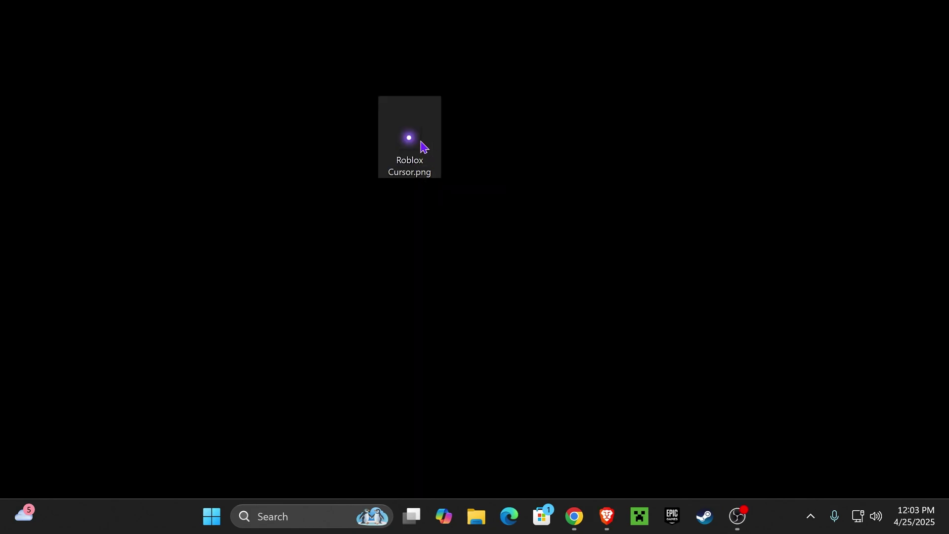
Step: Search Windows for roblox and open the file location of the Roblox Player app
{"action": "left_click", "coordinate": [430, 170]}
{"action": "left_click", "coordinate": [291, 521]}
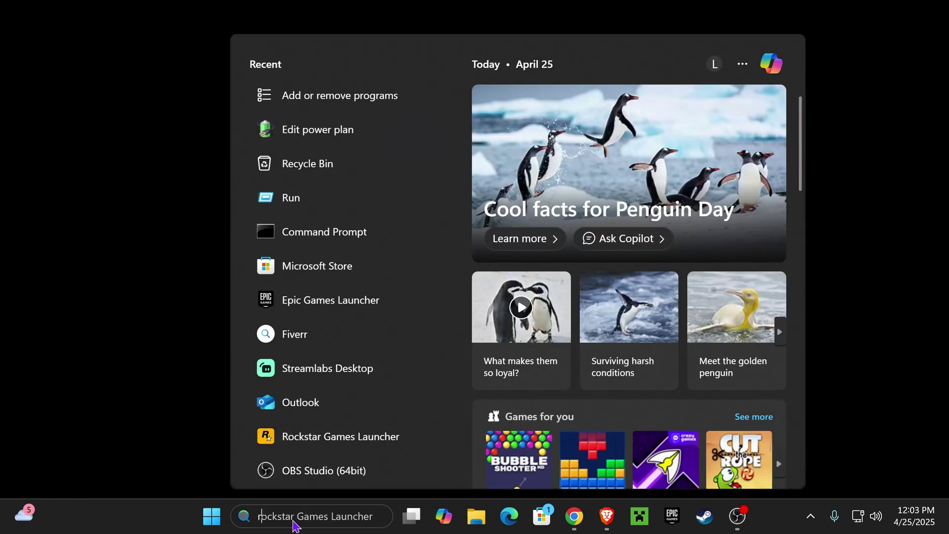
{"action": "type", "text": "roblox"}
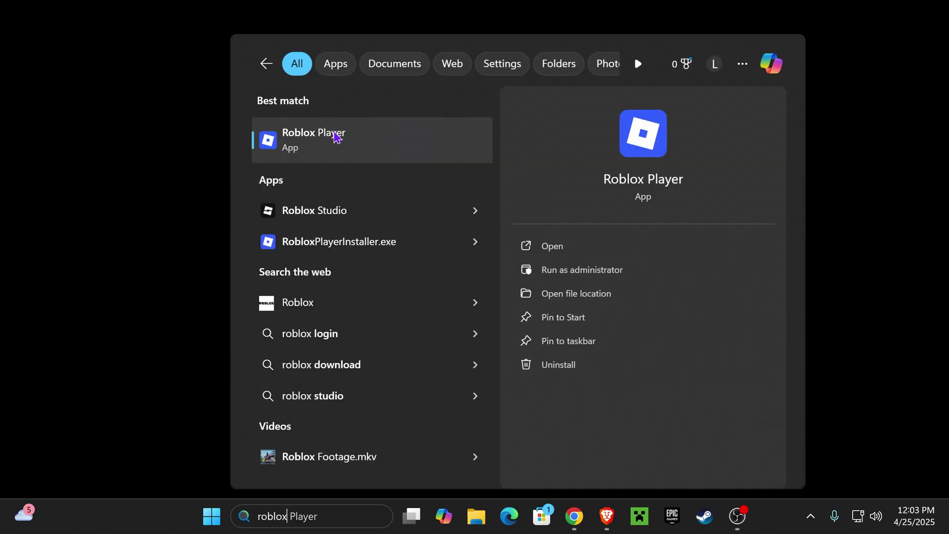
{"action": "right_click", "coordinate": [324, 152]}
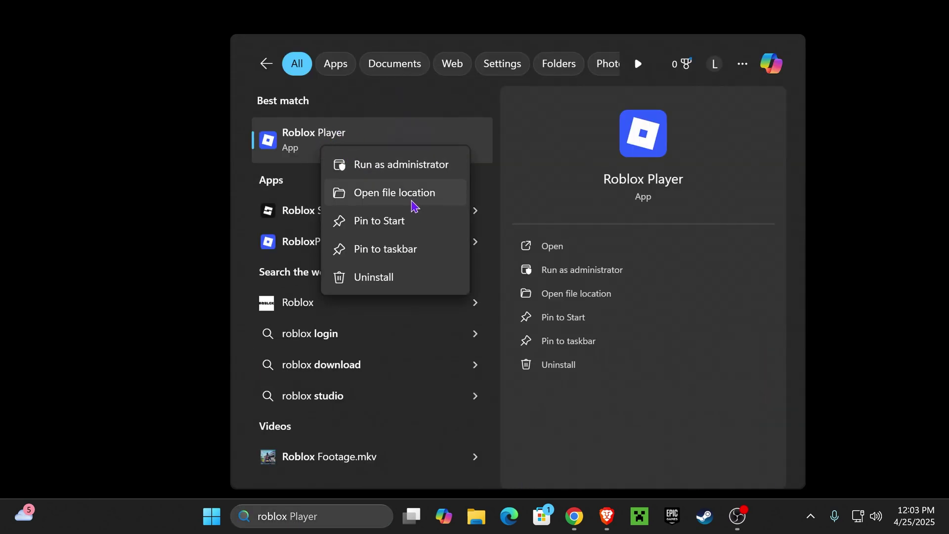
{"action": "left_click", "coordinate": [426, 200]}
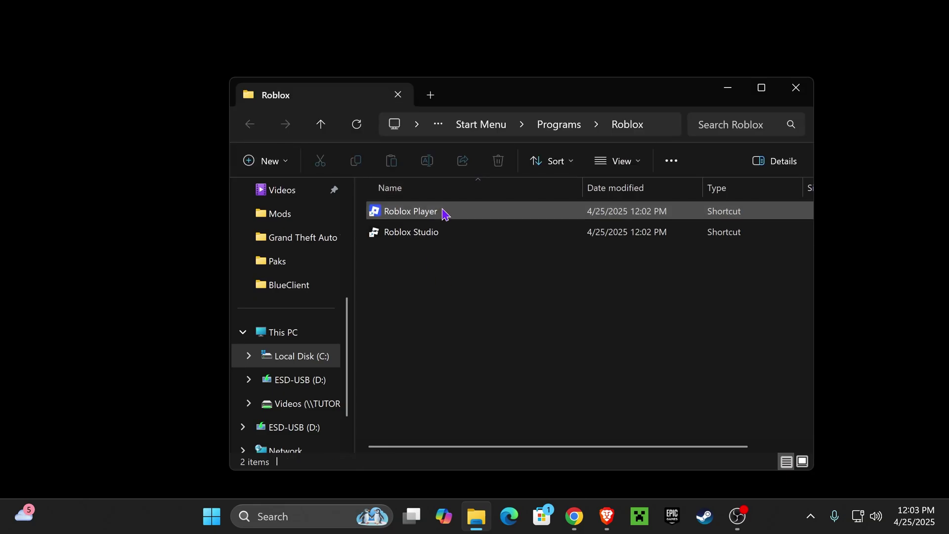
Step: Open the file location of the Roblox Player shortcut to reach the game's version folder
{"action": "right_click", "coordinate": [444, 213]}
{"action": "right_click", "coordinate": [407, 214]}
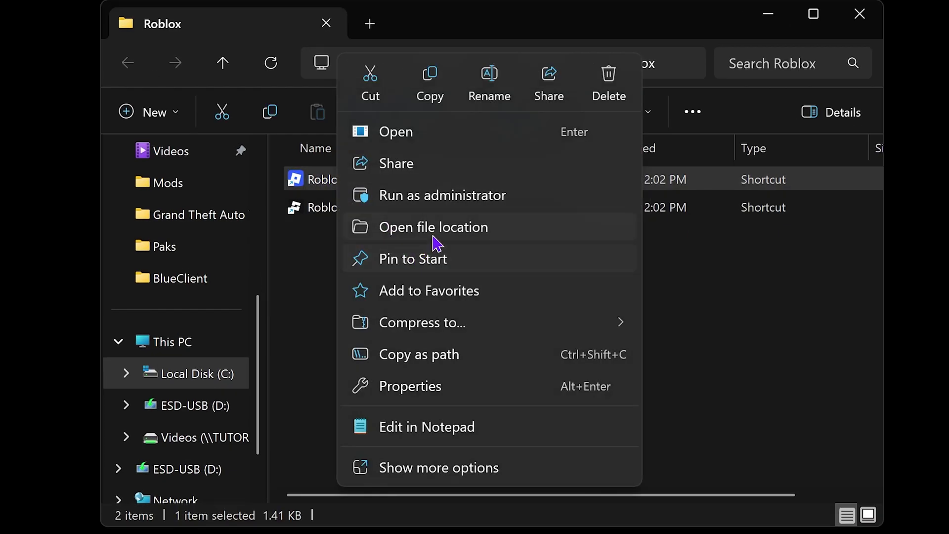
{"action": "left_click", "coordinate": [472, 235]}
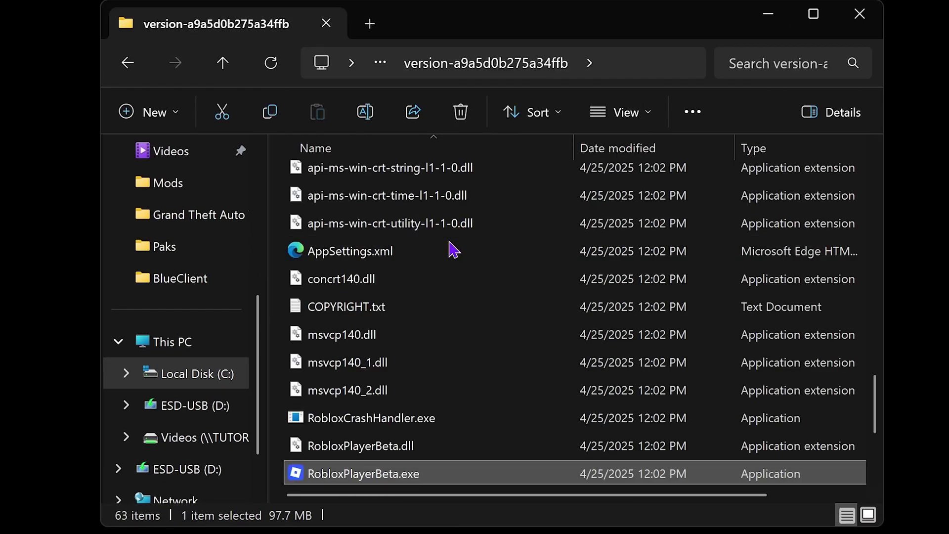
{"action": "scroll", "coordinate": [458, 276], "scroll_direction": "down", "scroll_amount": 2}
{"action": "scroll", "coordinate": [529, 287], "scroll_direction": "up", "scroll_amount": 3}
{"action": "scroll", "coordinate": [529, 287], "scroll_direction": "up", "scroll_amount": 10}
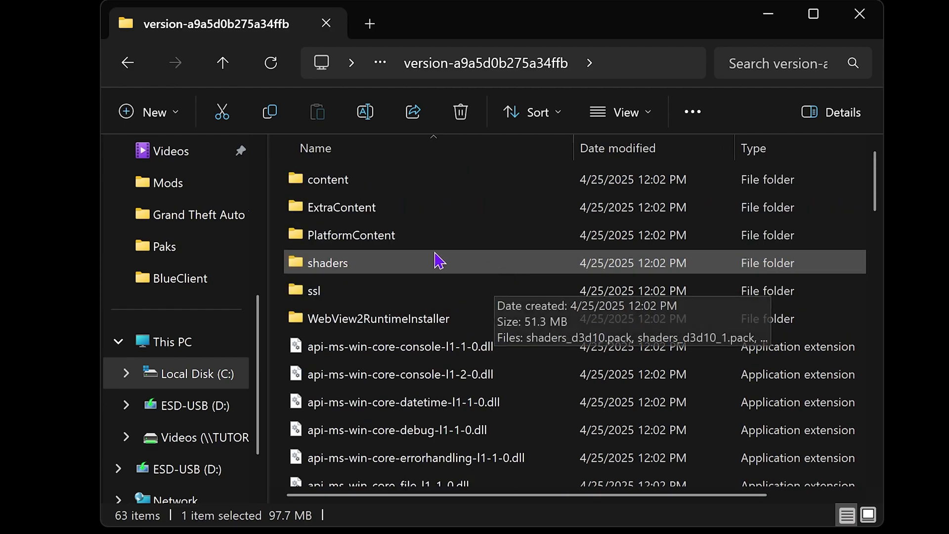
Step: Go to content > textures > Cursors > KeyboardMouse inside the Roblox version folder
{"action": "double_click", "coordinate": [357, 179]}
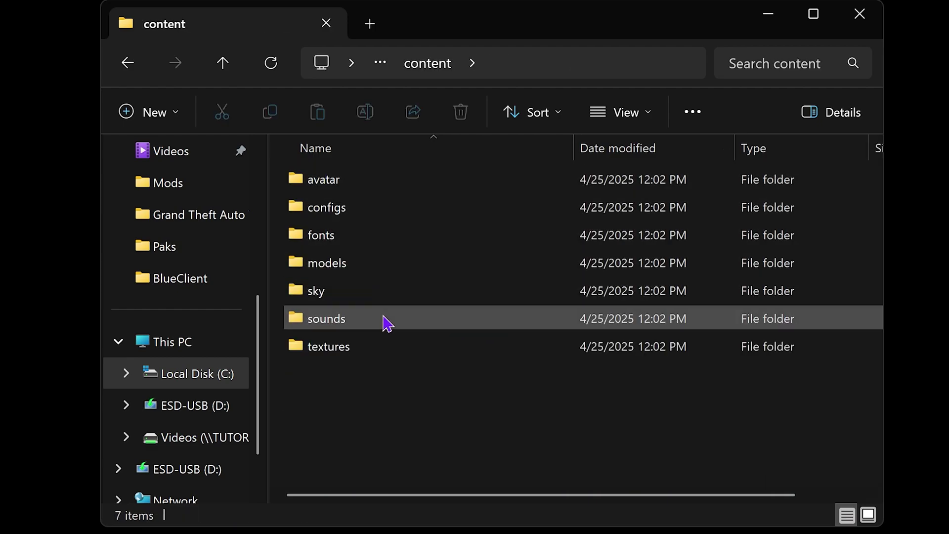
{"action": "double_click", "coordinate": [373, 349]}
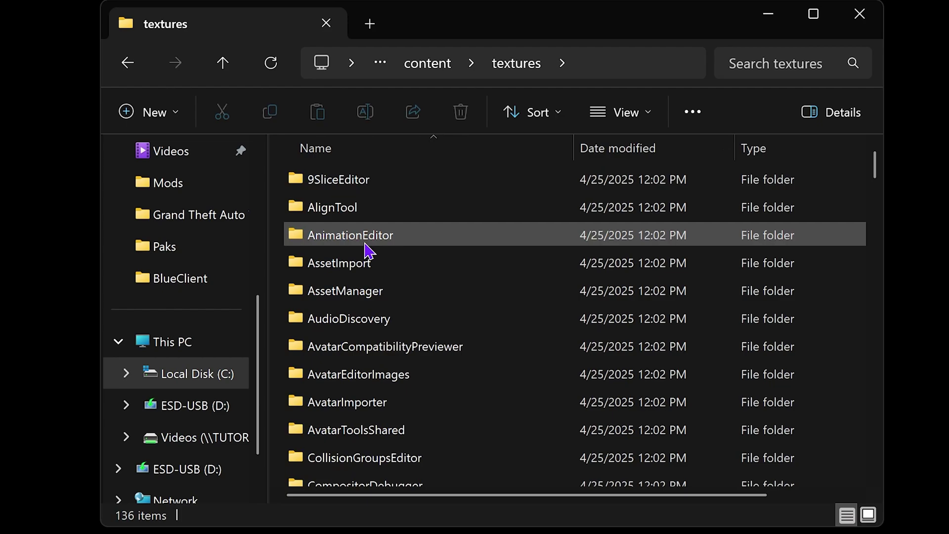
{"action": "scroll", "coordinate": [376, 249], "scroll_direction": "down", "scroll_amount": 2}
{"action": "double_click", "coordinate": [367, 393]}
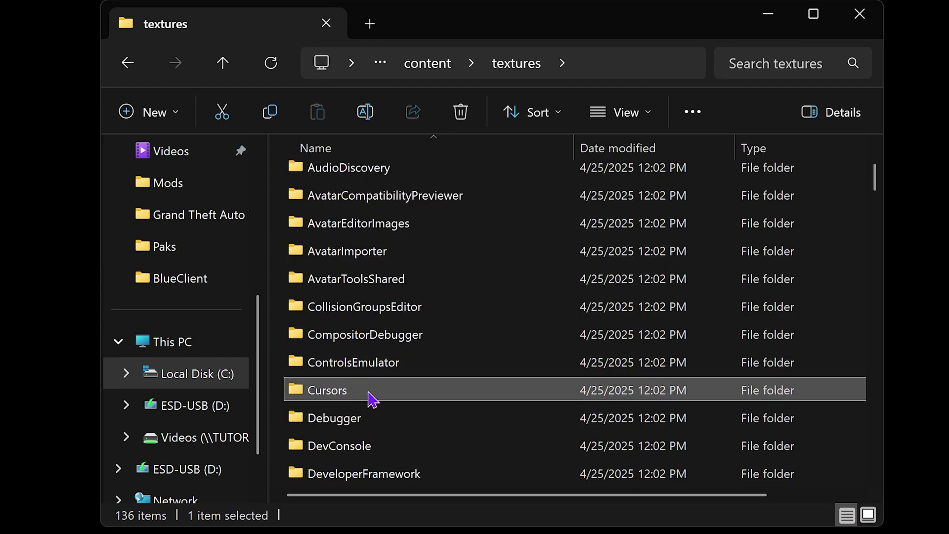
{"action": "left_click_drag", "start_coordinate": [776, 290], "coordinate": [528, 315]}
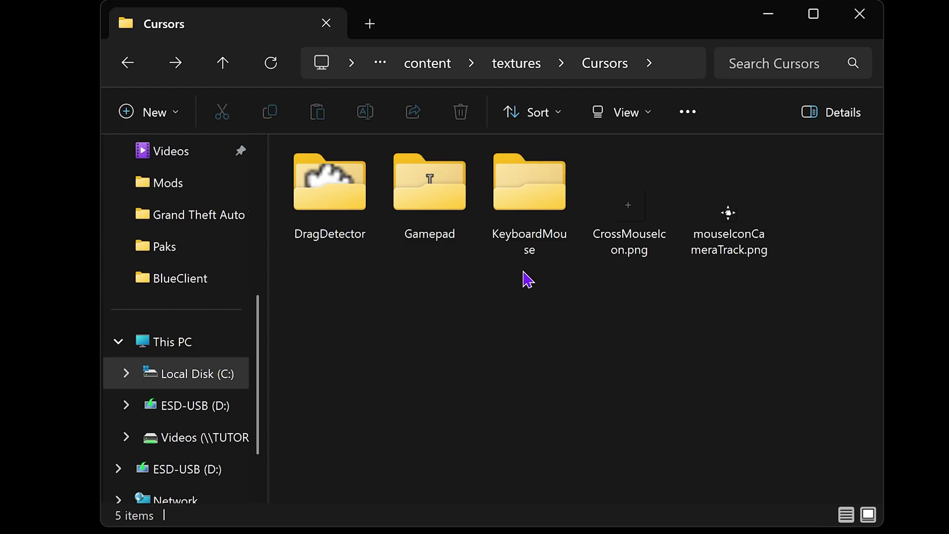
{"action": "double_click", "coordinate": [550, 247]}
Step: Create a new folder named backup inside the KeyboardMouse folder
{"action": "right_click", "coordinate": [365, 316]}
{"action": "mouse_move", "coordinate": [470, 196]}
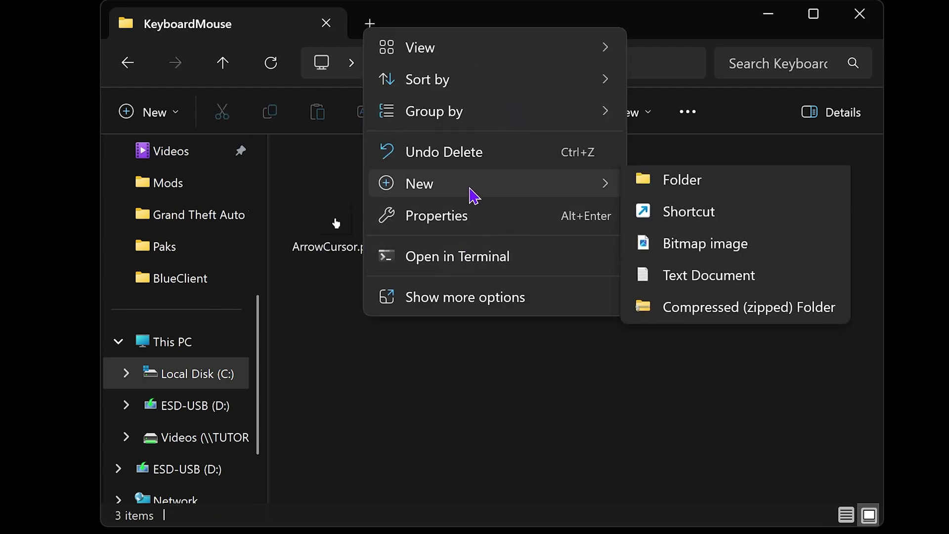
{"action": "left_click", "coordinate": [693, 192]}
{"action": "type", "text": "backup"}
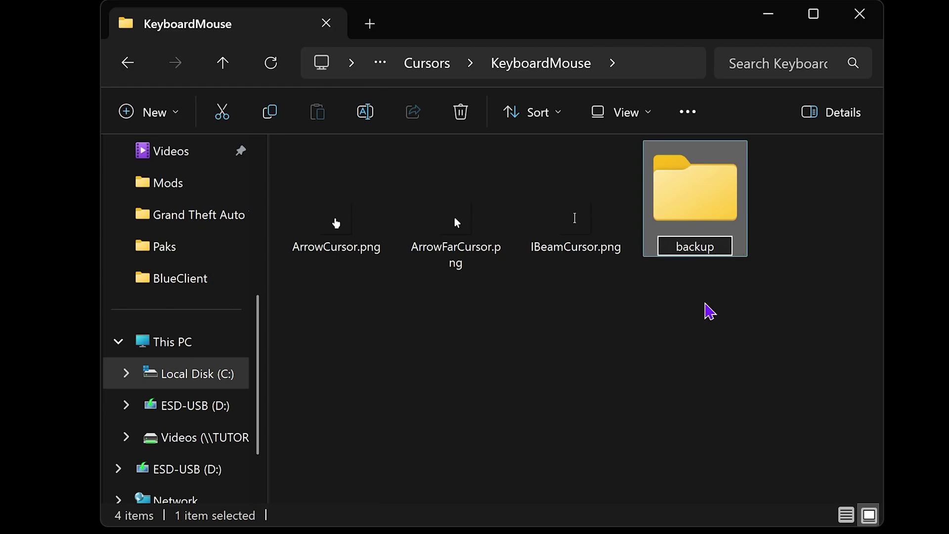
{"action": "left_click", "coordinate": [710, 312]}
Step: Move the original ArrowCursor.png and ArrowFarCursor.png into the backup folder
{"action": "left_click_drag", "start_coordinate": [303, 283], "coordinate": [591, 191]}
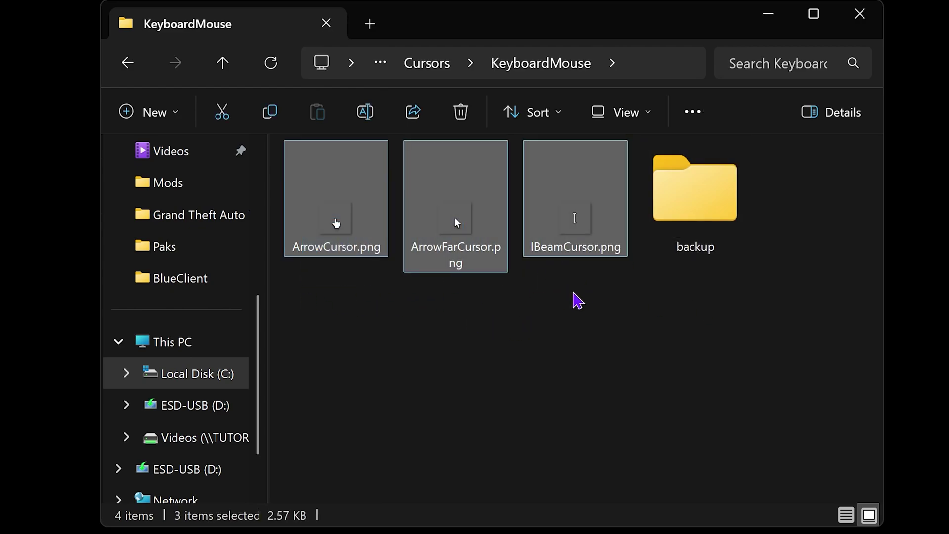
{"action": "left_click", "coordinate": [568, 302]}
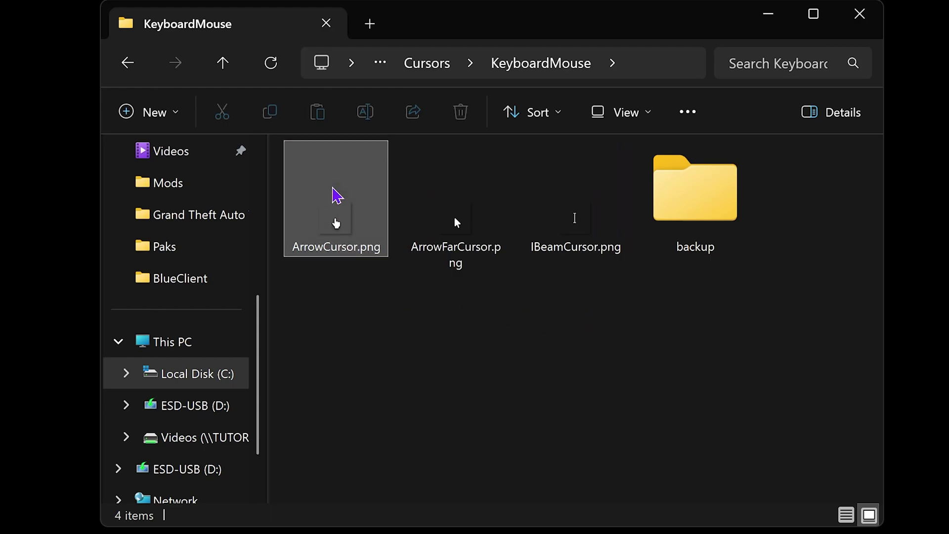
{"action": "left_click", "coordinate": [334, 195]}
{"action": "left_click", "coordinate": [455, 217], "text": "ctrl"}
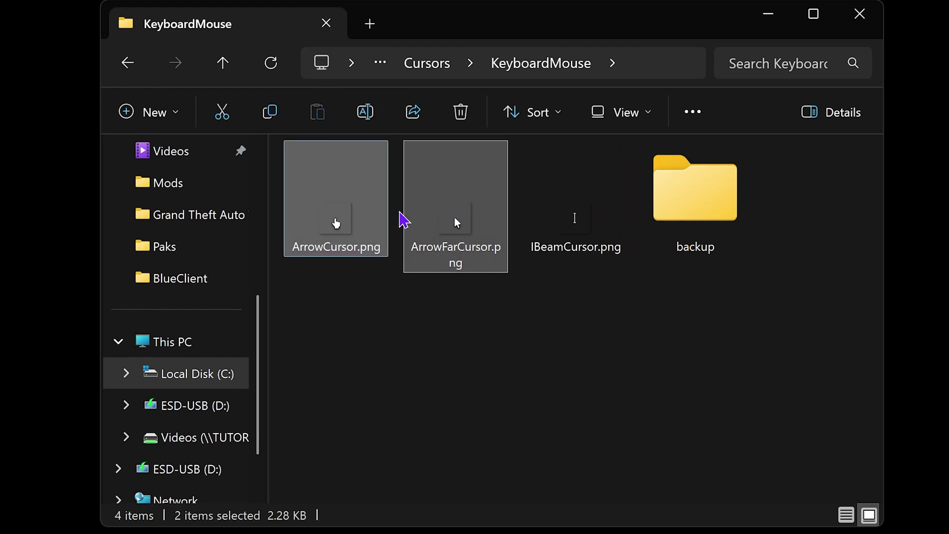
{"action": "left_click_drag", "start_coordinate": [403, 218], "coordinate": [694, 212]}
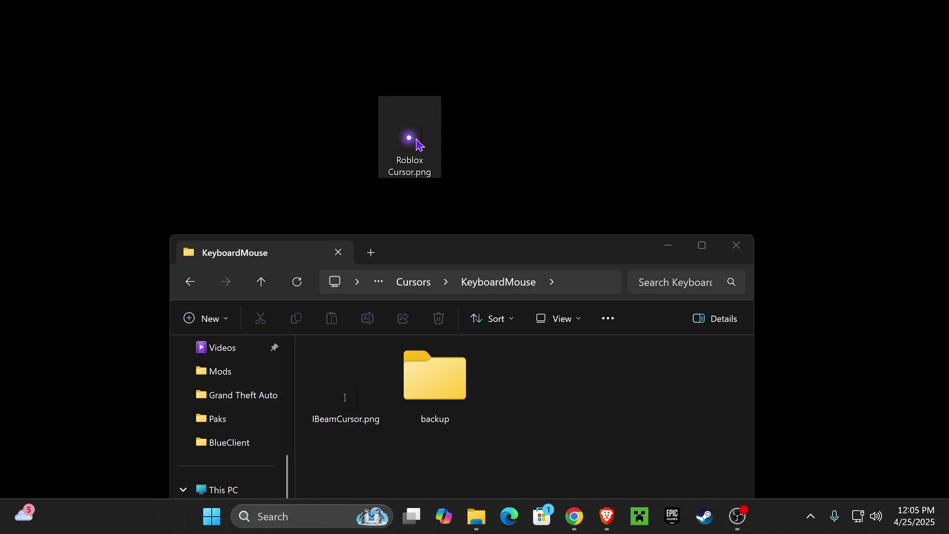
Step: Copy Roblox Cursor.png from the desktop into the KeyboardMouse folder
{"action": "right_click", "coordinate": [418, 143]}
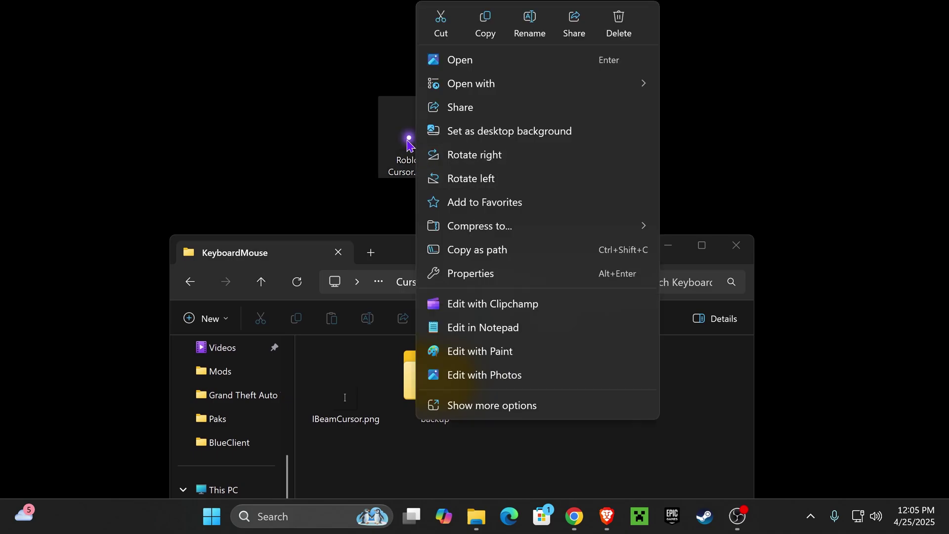
{"action": "left_click", "coordinate": [484, 25]}
{"action": "left_click_drag", "start_coordinate": [576, 250], "coordinate": [604, 74]}
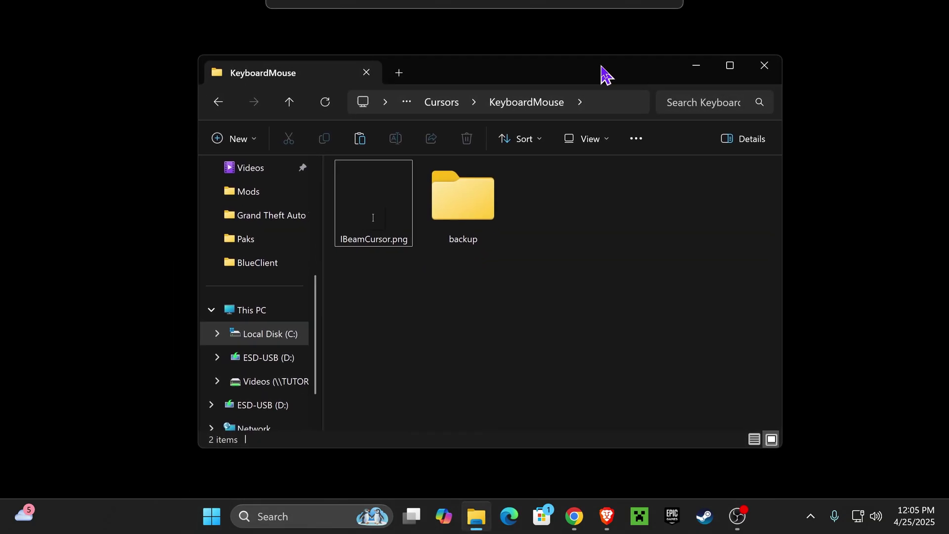
{"action": "key", "text": "ctrl+v"}
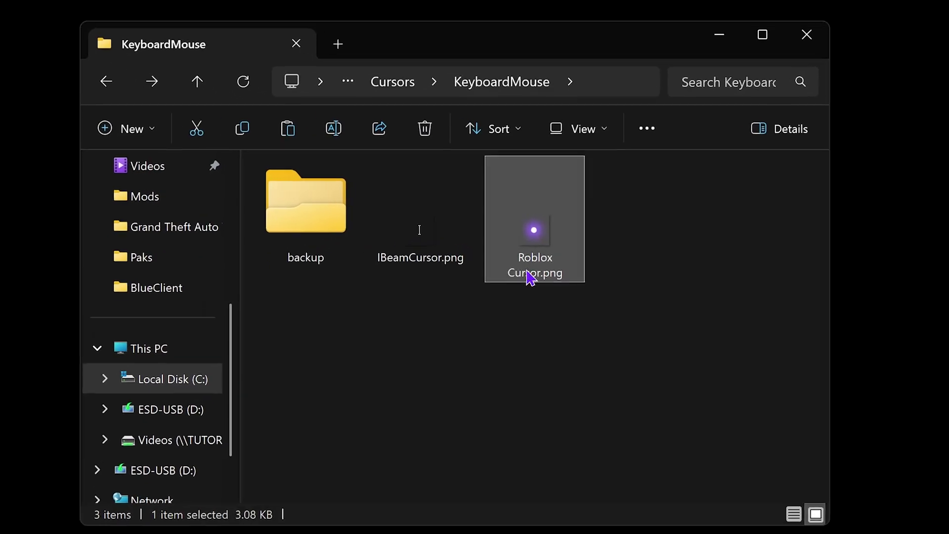
Step: Rename the copied Roblox Cursor.png in the KeyboardMouse folder as ArrowCursor.png
{"action": "key", "text": "F2"}
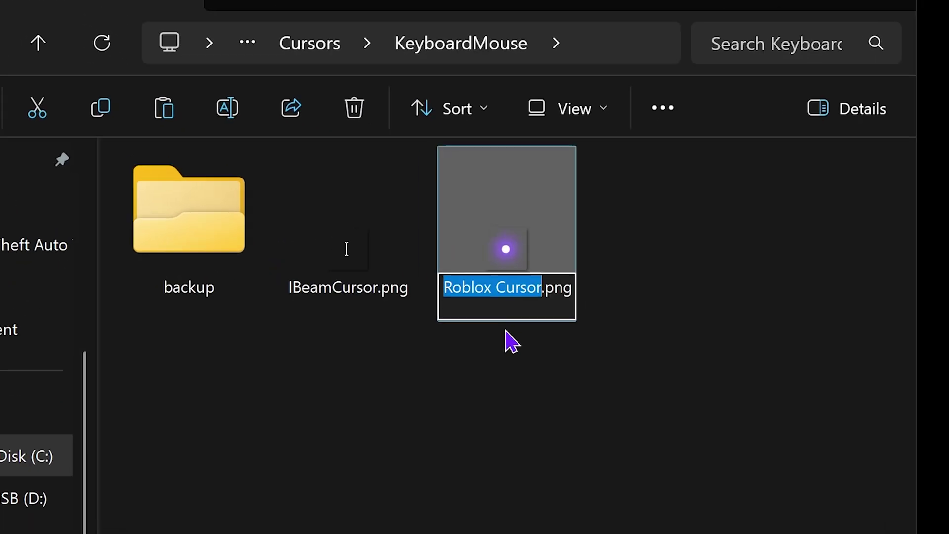
{"action": "type", "text": "ArrowCursor"}
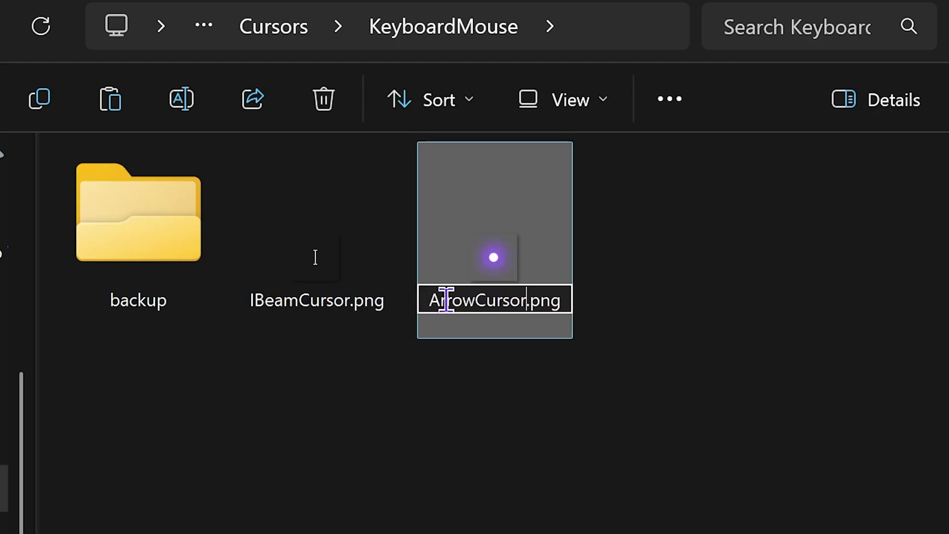
{"action": "left_click", "coordinate": [682, 332]}
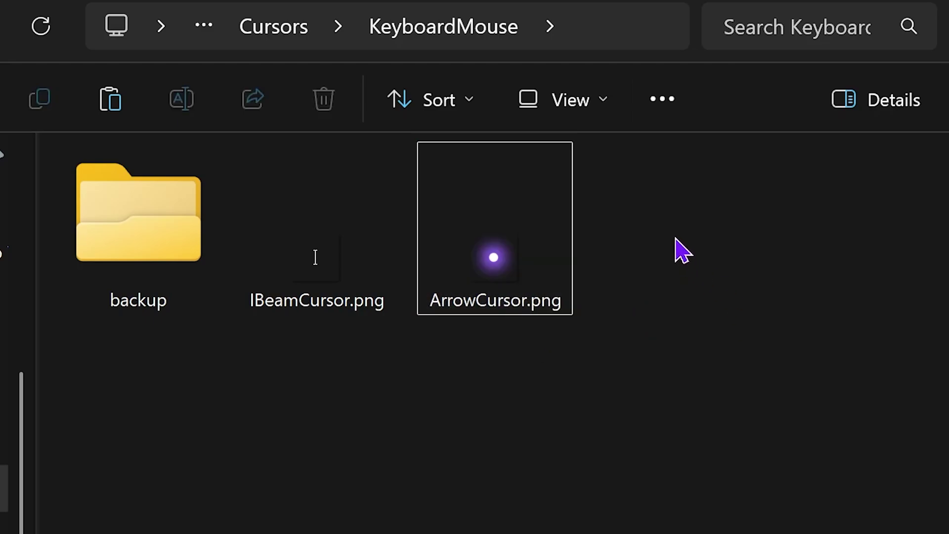
Step: Paste a second copy of Roblox Cursor.png into the KeyboardMouse folder and rename it as ArrowFarCursor.png
{"action": "right_click", "coordinate": [663, 208]}
{"action": "left_click", "coordinate": [717, 255]}
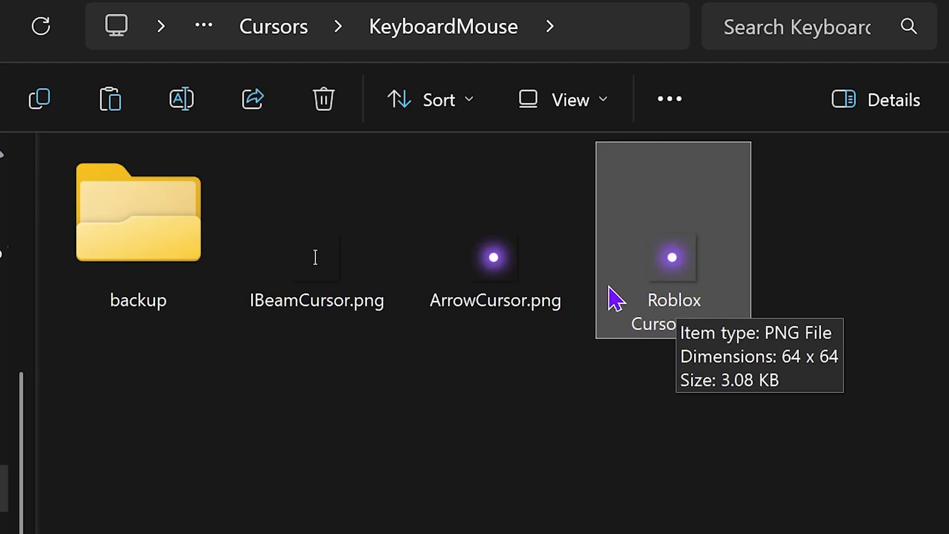
{"action": "key", "text": "F2"}
{"action": "key", "text": "BackSpace"}
{"action": "type", "text": "Arrow"}
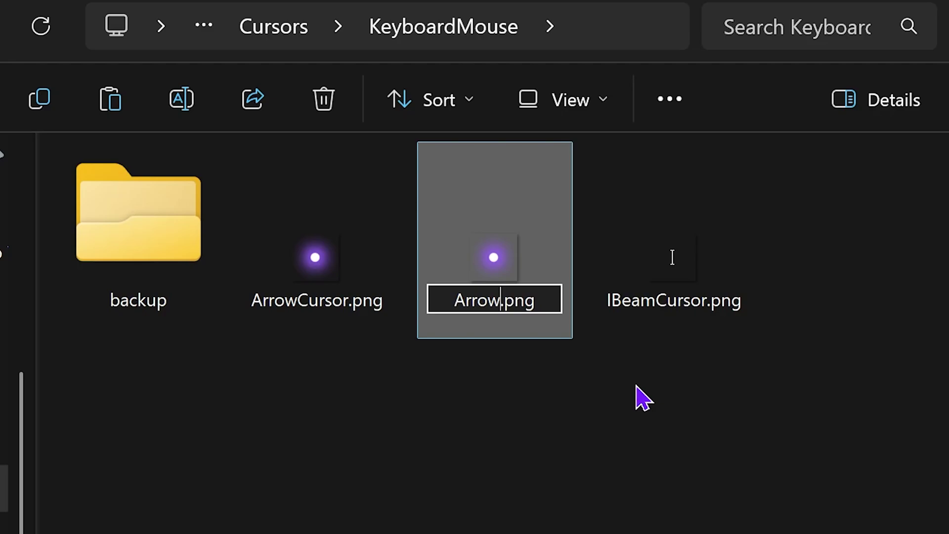
{"action": "type", "text": "FarCursor"}
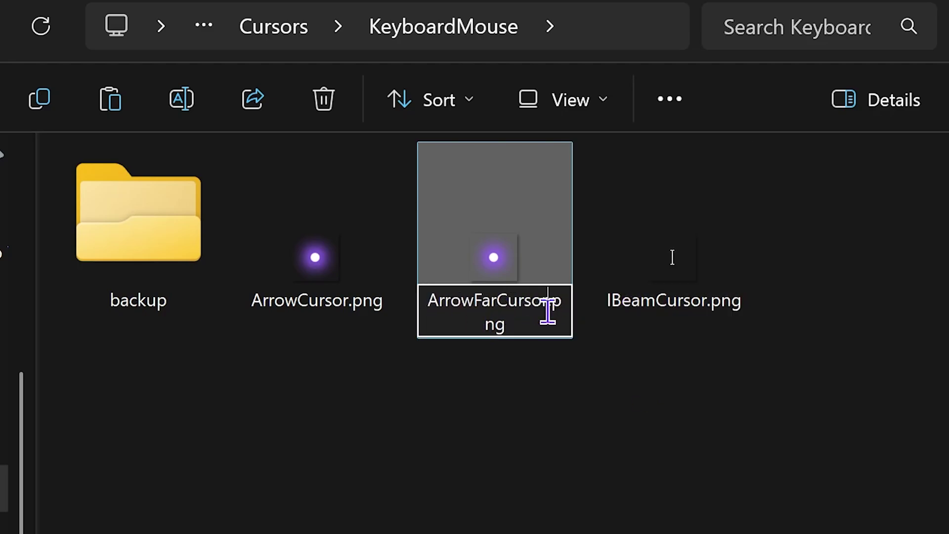
{"action": "left_click", "coordinate": [593, 391]}
{"action": "left_click_drag", "start_coordinate": [508, 372], "coordinate": [298, 242]}
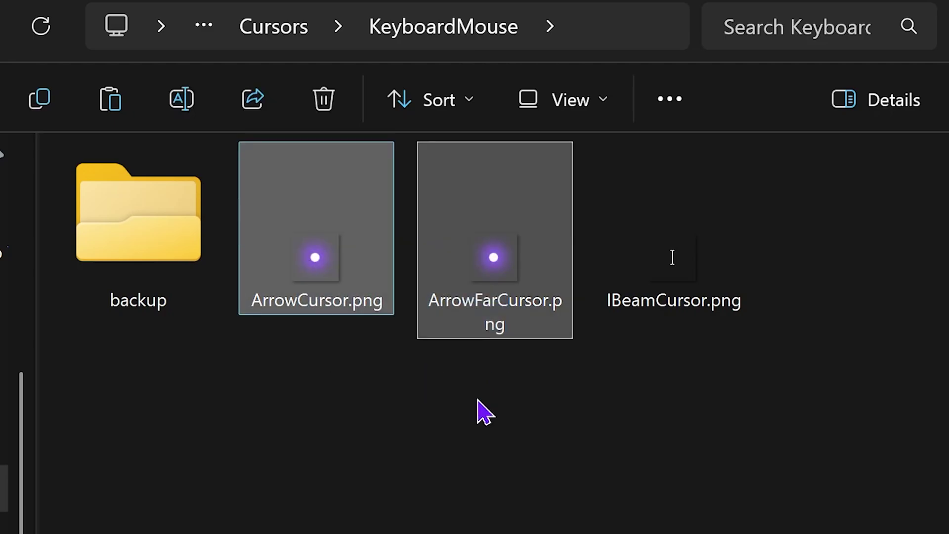
{"action": "left_click", "coordinate": [415, 399]}
{"action": "key", "text": "alt+Left"}
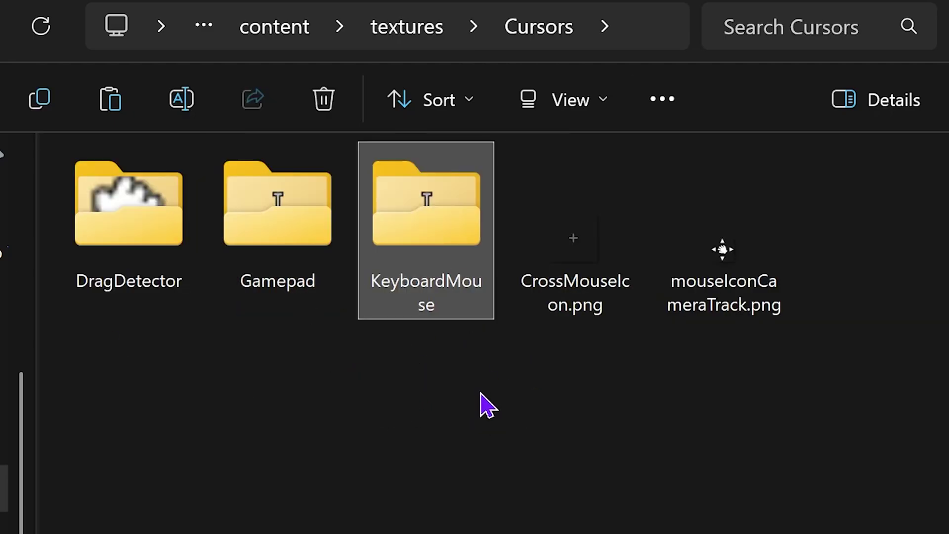
{"action": "left_click", "coordinate": [482, 392]}
{"action": "left_click", "coordinate": [589, 312]}
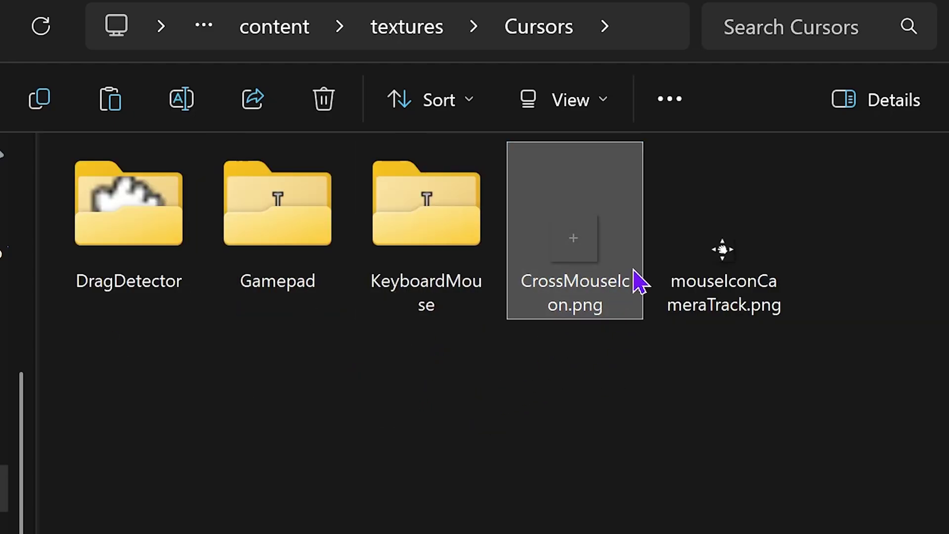
{"action": "key", "text": "ctrl+v"}
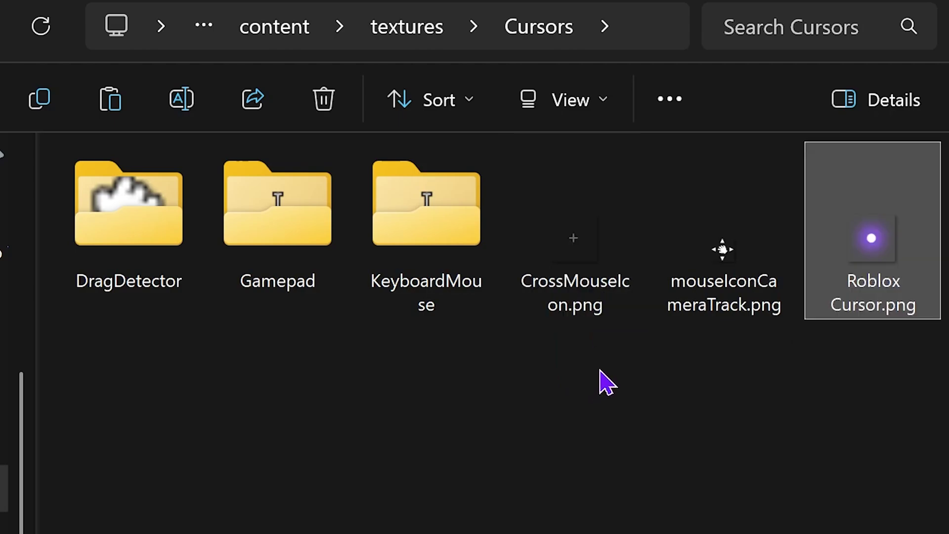
{"action": "left_click", "coordinate": [596, 277]}
{"action": "left_click", "coordinate": [558, 297]}
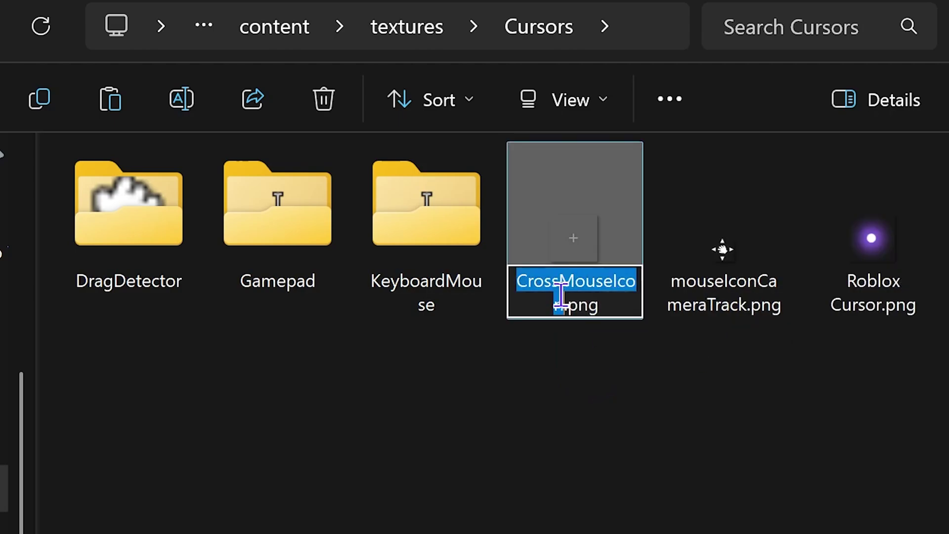
{"action": "left_click", "coordinate": [786, 356]}
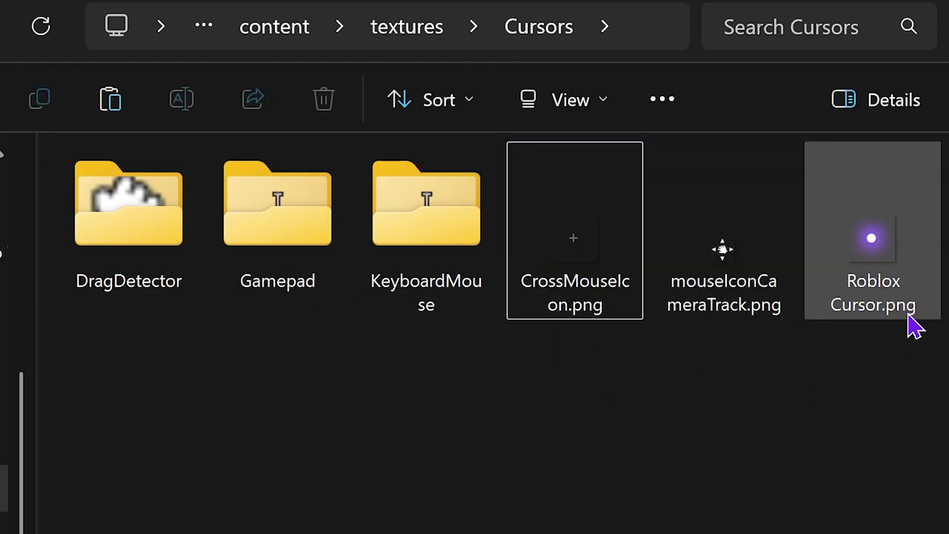
{"action": "left_click_drag", "start_coordinate": [885, 385], "coordinate": [860, 250]}
{"action": "key", "text": "Delete"}
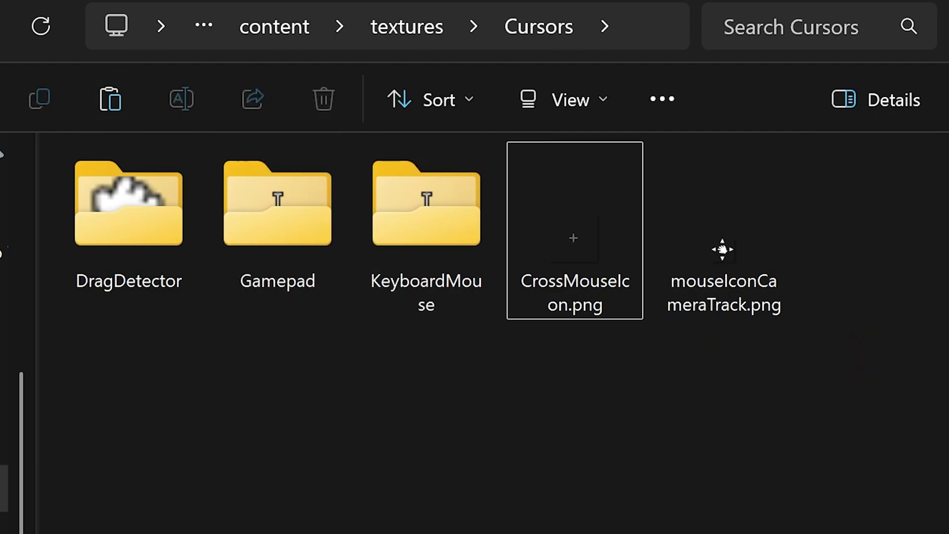
{"action": "left_click", "coordinate": [645, 396]}
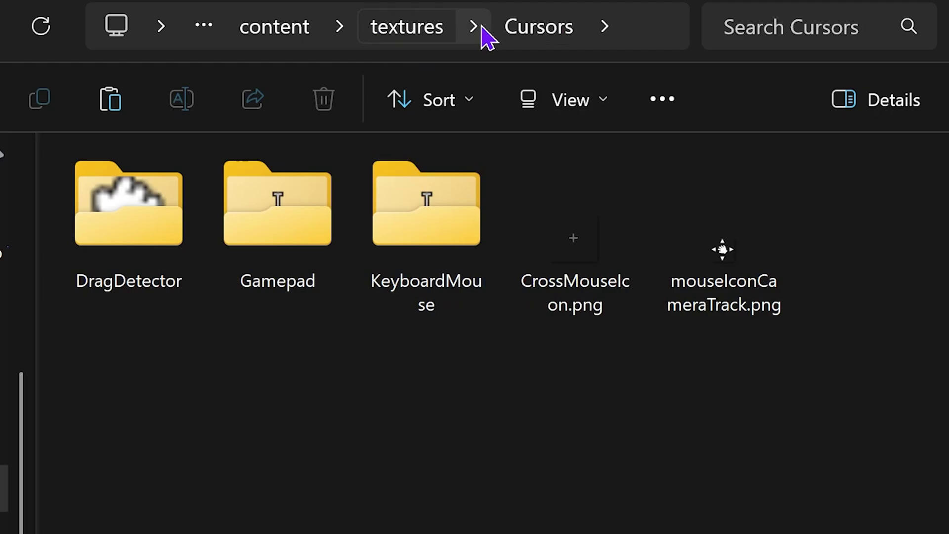
Step: Go to the textures folder, find MouseLockedCursor.png and delete the original file
{"action": "left_click", "coordinate": [423, 31]}
{"action": "scroll", "coordinate": [662, 343], "scroll_direction": "down", "scroll_amount": 10}
{"action": "scroll", "coordinate": [658, 333], "scroll_direction": "down", "scroll_amount": 4}
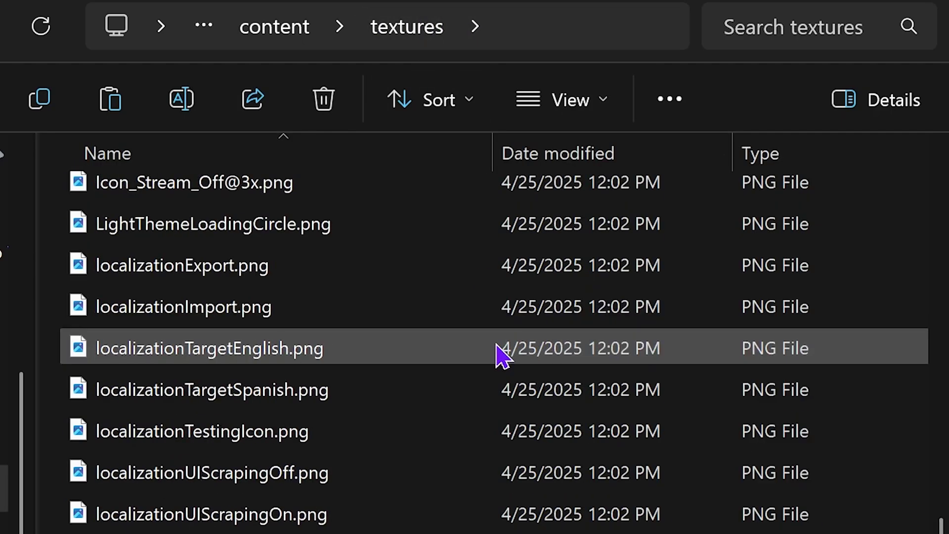
{"action": "left_click", "coordinate": [251, 268]}
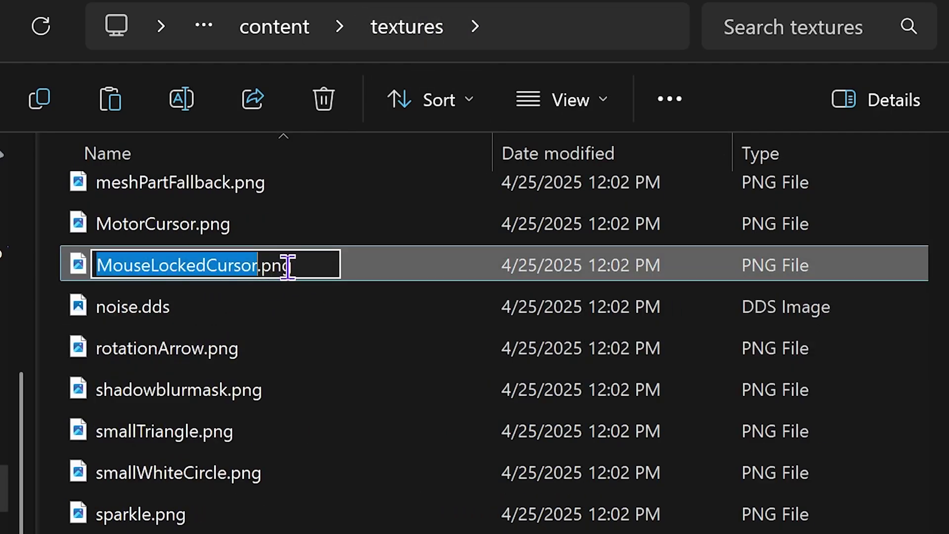
{"action": "left_click", "coordinate": [372, 267]}
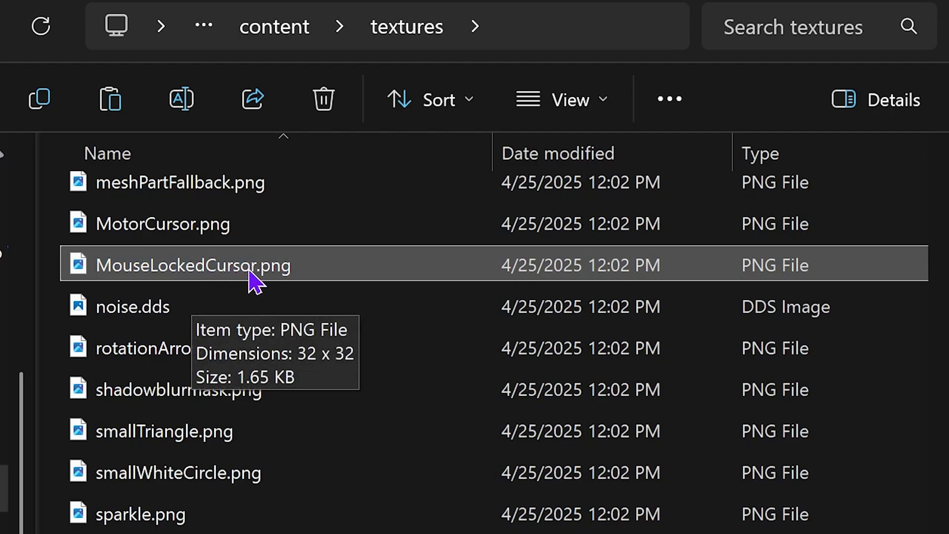
{"action": "key", "text": "Delete"}
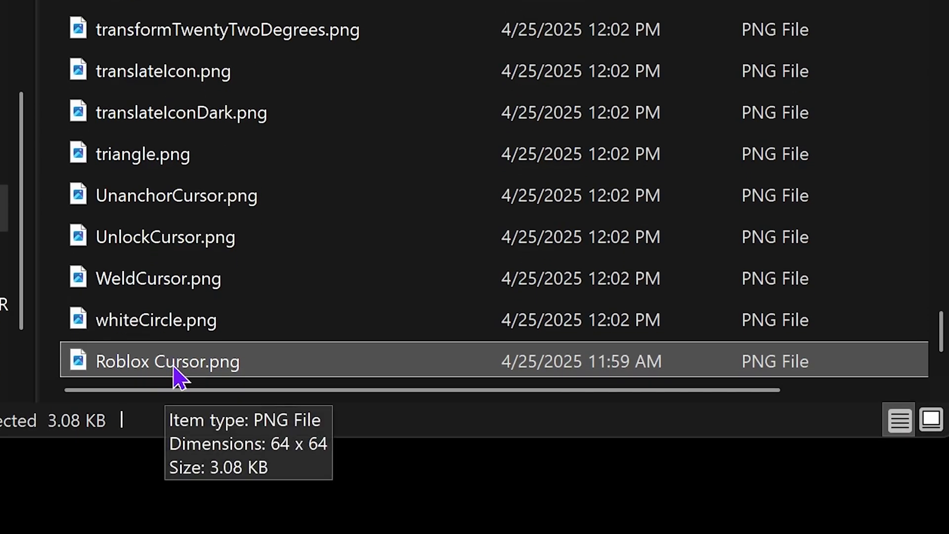
Step: Rename the copy of Roblox Cursor.png in the textures folder as MouseLockedCursor.png
{"action": "left_click", "coordinate": [162, 368]}
{"action": "type", "text": "Mous"}
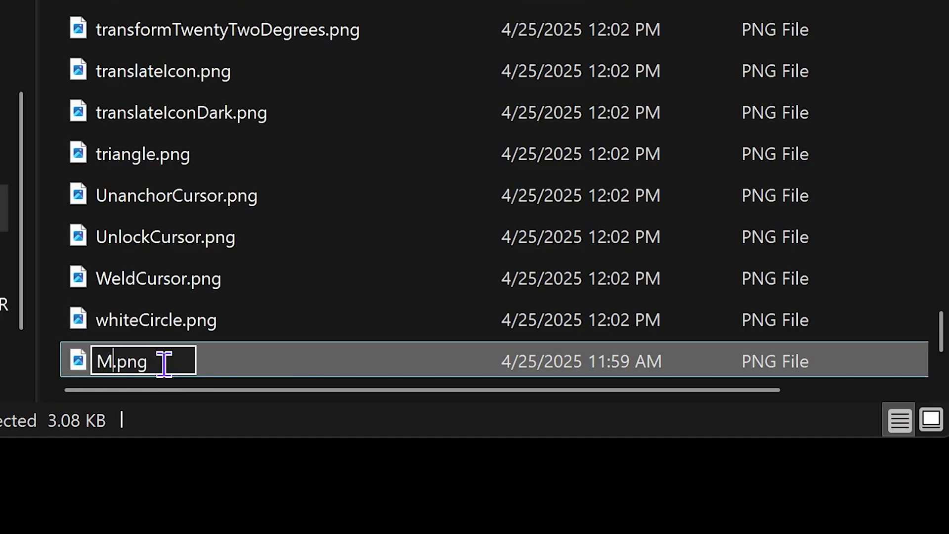
{"action": "type", "text": "eLockedCursor"}
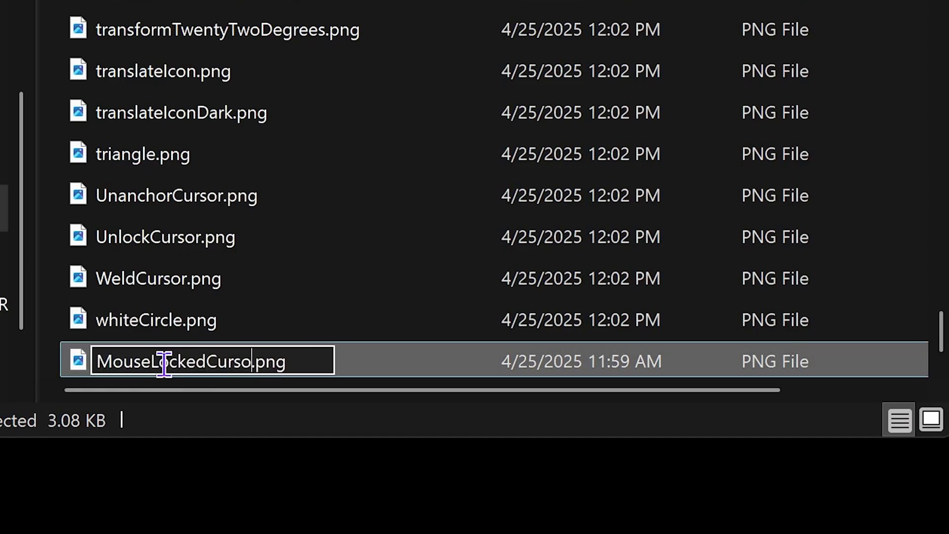
{"action": "key", "text": "Return"}
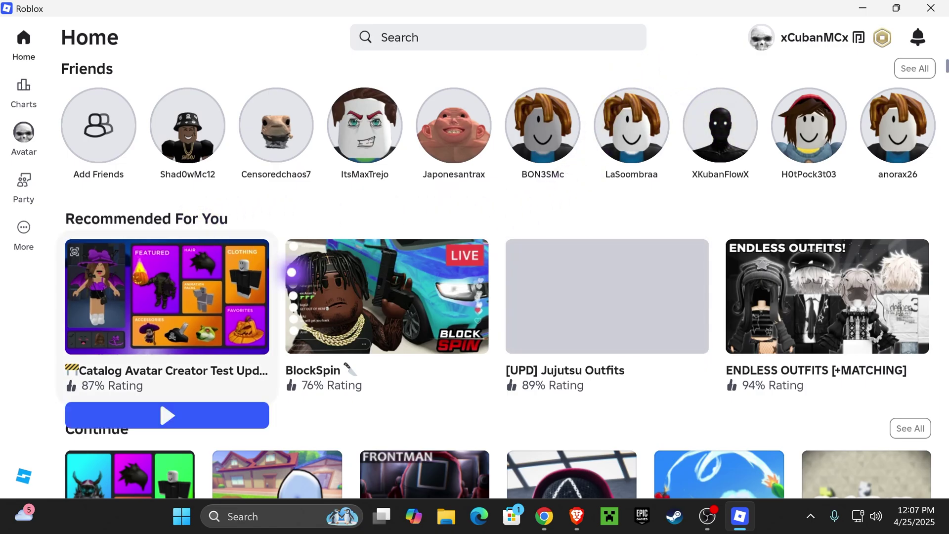
Step: Switch to Roblox and check the custom cursor on the home page and inside a running game
{"action": "mouse_move", "coordinate": [369, 267]}
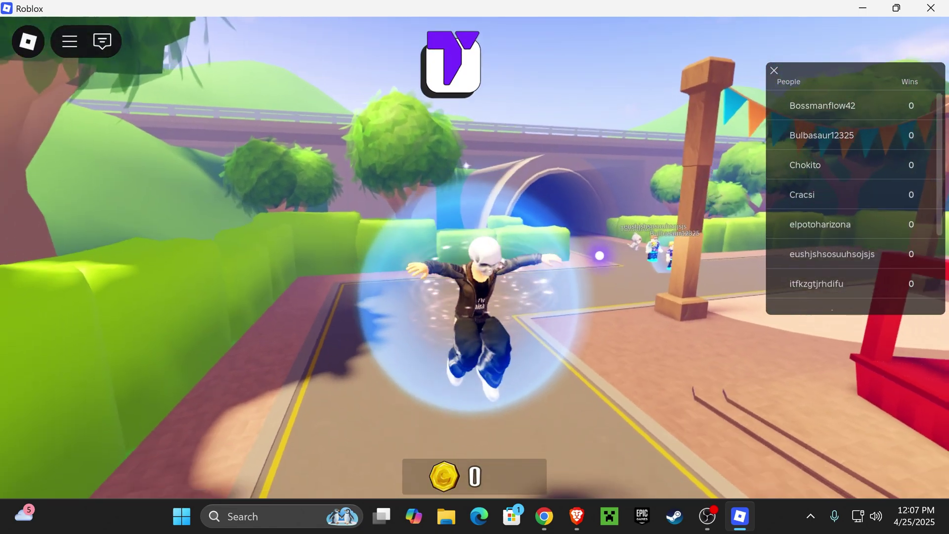
{"action": "key", "text": "s"}
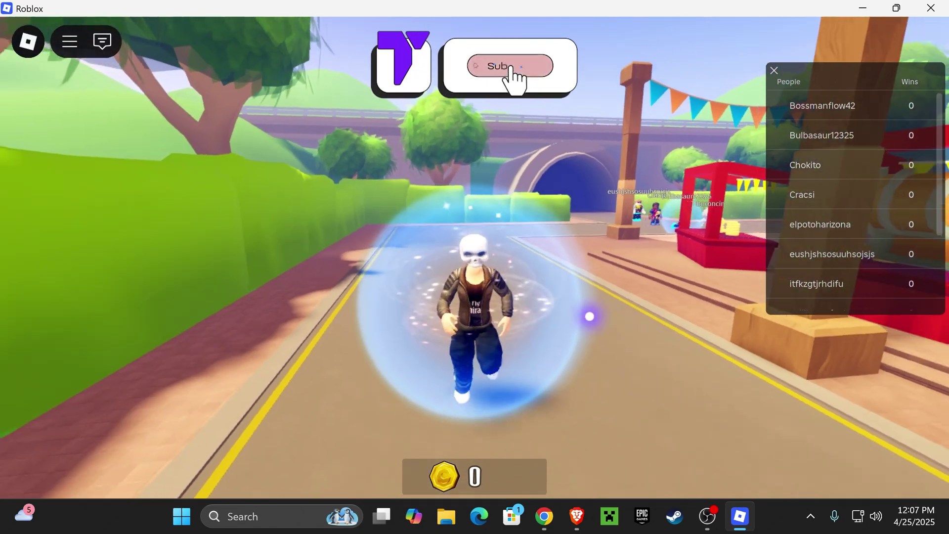